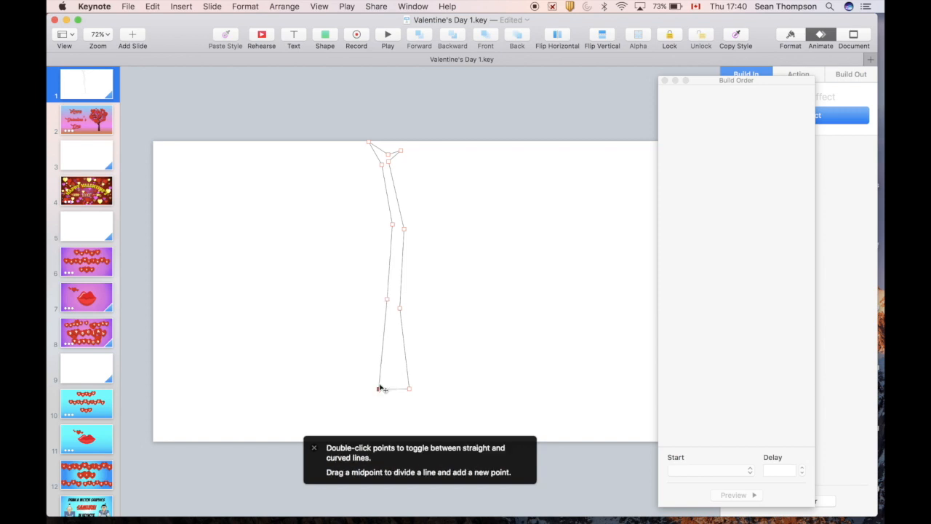
# - Finish the trunk outline and fill it with the Mocha pencil colour
pyautogui.press('Return')
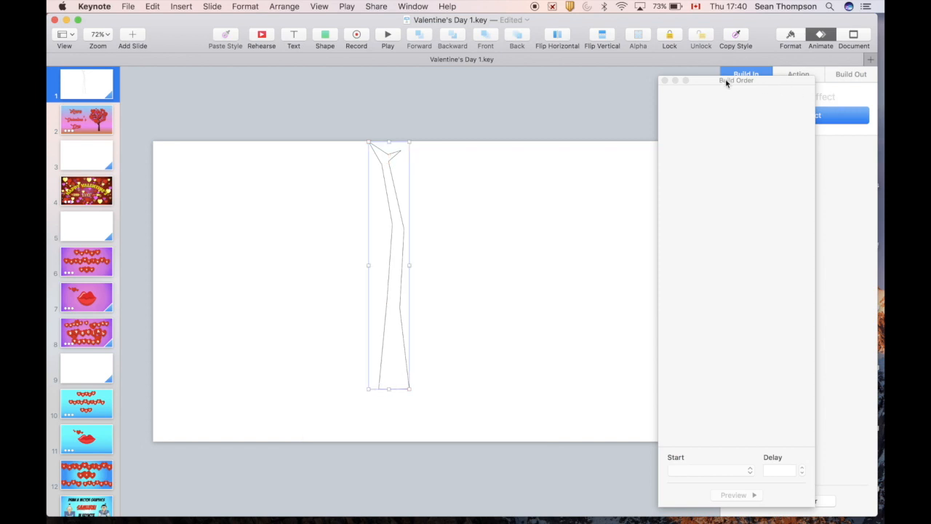
pyautogui.click(664, 81)
pyautogui.click(789, 38)
pyautogui.click(759, 219)
pyautogui.click(761, 230)
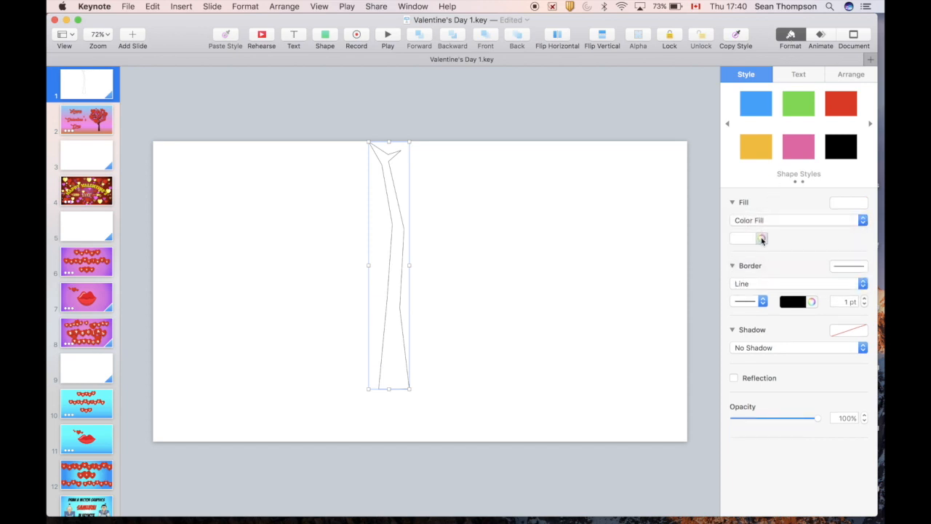
pyautogui.click(762, 239)
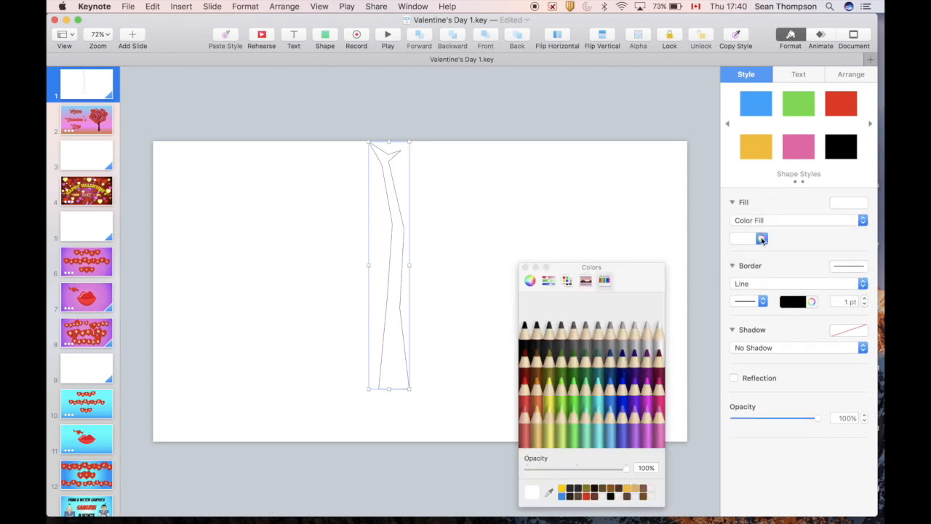
pyautogui.click(535, 368)
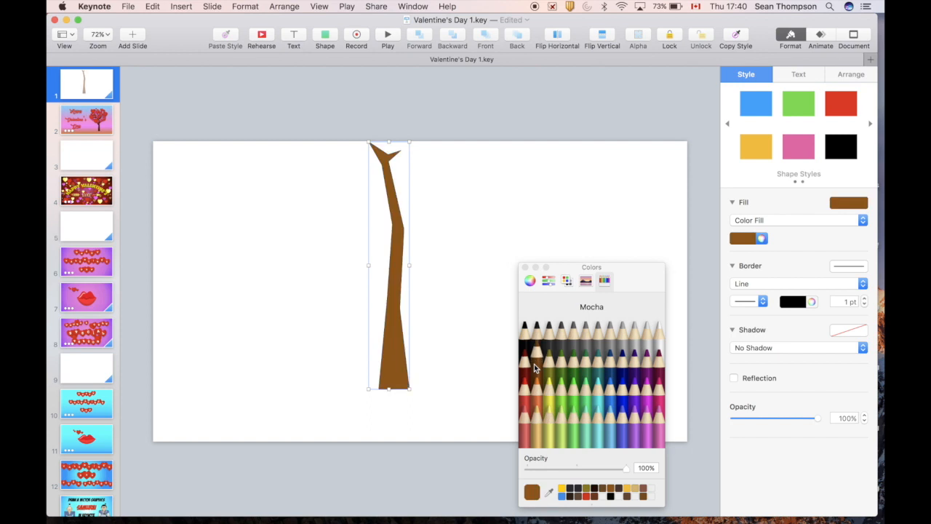
# - Adjust the trunk's fill with CMYK sliders, setting black to 37%
pyautogui.click(548, 281)
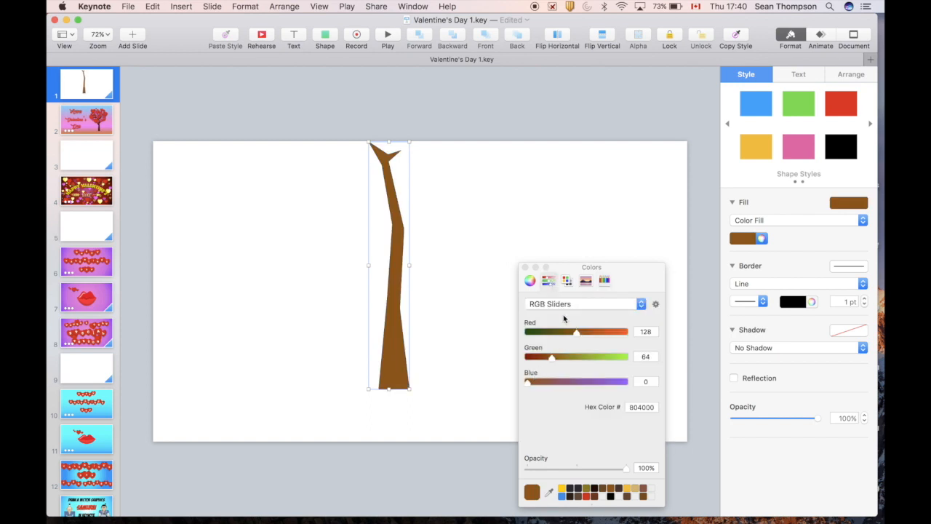
pyautogui.click(565, 306)
pyautogui.click(564, 315)
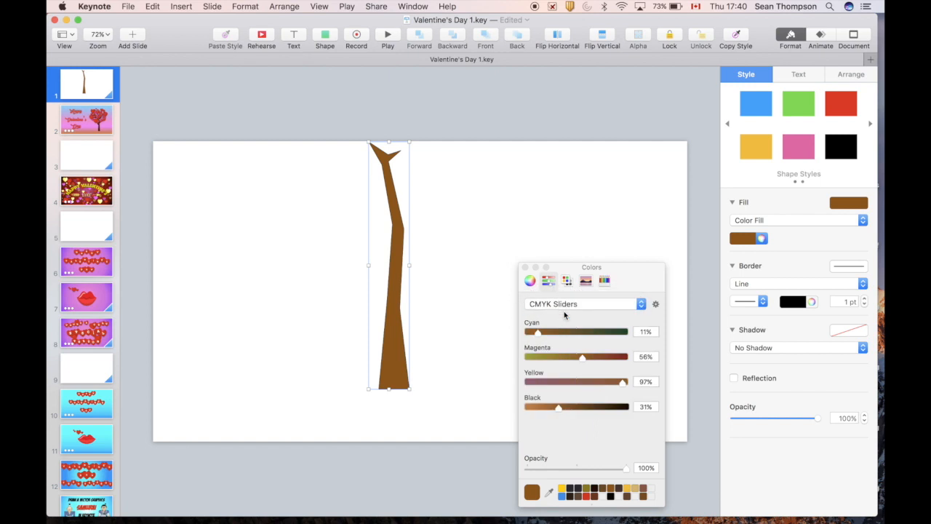
pyautogui.moveTo(557, 406); pyautogui.dragTo(562, 407)
# - Remove the trunk's border and close the colour picker
pyautogui.click(777, 289)
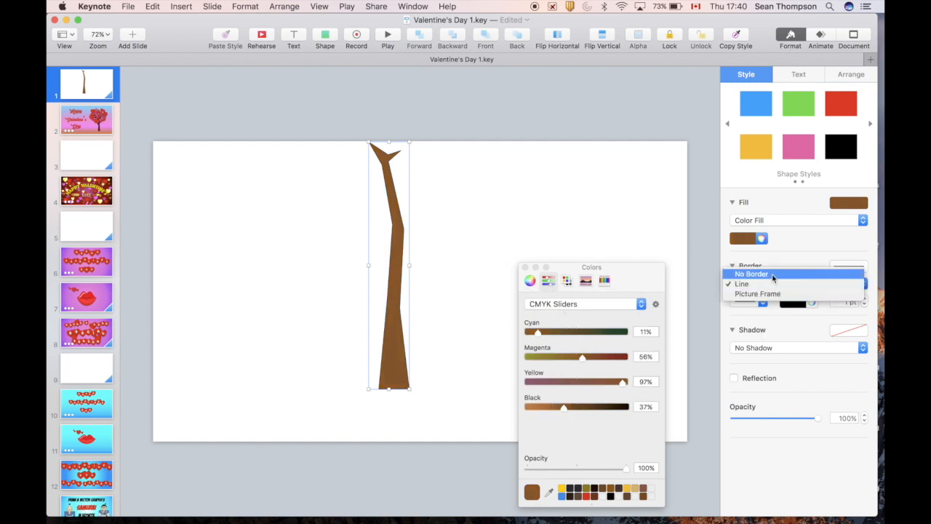
pyautogui.click(772, 276)
pyautogui.click(526, 268)
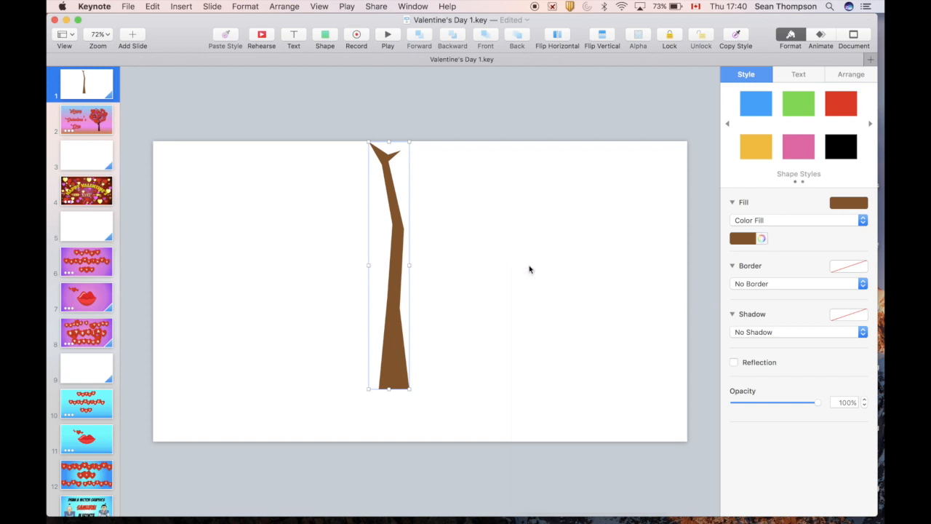
# - Move the trunk lower, shrink it to about 97 × 511 pt, and place a copy just to its right
pyautogui.moveTo(393, 324); pyautogui.dragTo(407, 356)
pyautogui.moveTo(423, 167); pyautogui.dragTo(426, 212)
pyautogui.moveTo(418, 289); pyautogui.dragTo(455, 277)
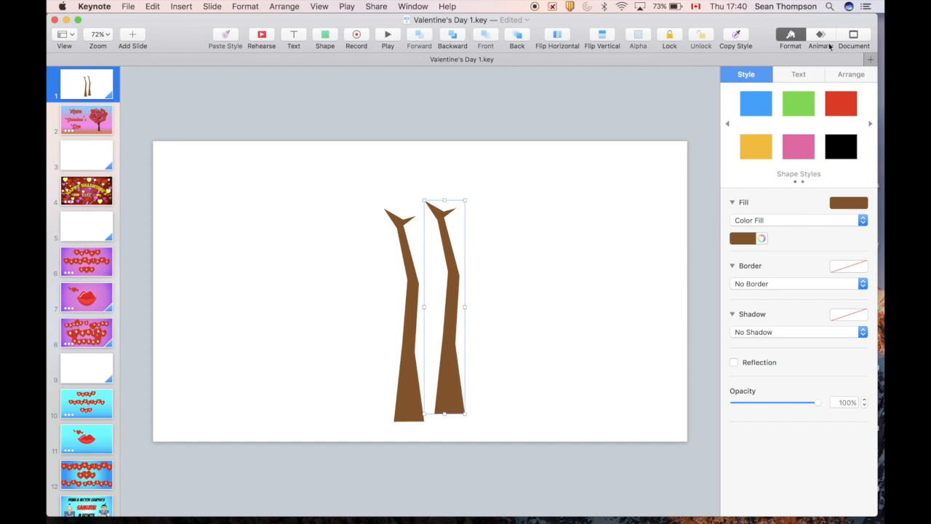
# - Rotate the copied trunk to about 55.7° and shrink it into a branch on the trunk's left side
pyautogui.click(848, 75)
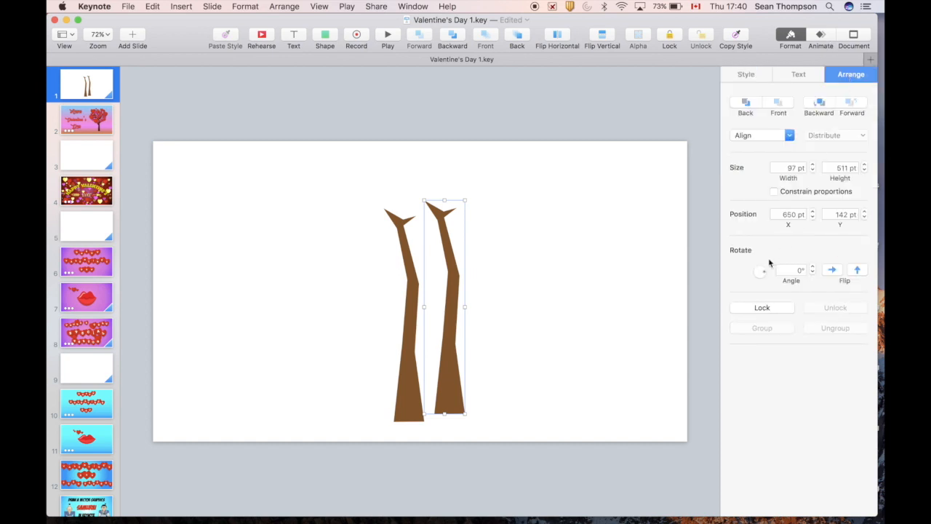
pyautogui.moveTo(764, 274); pyautogui.dragTo(763, 271)
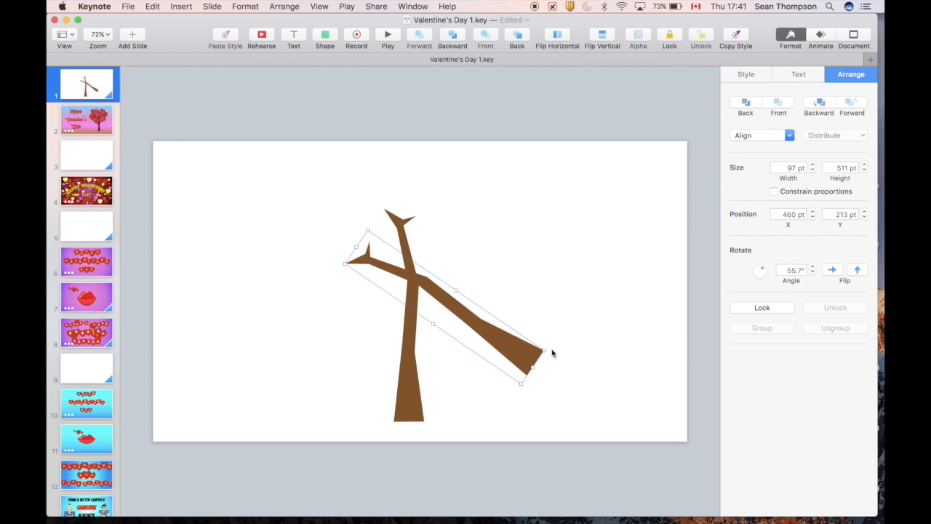
pyautogui.moveTo(544, 350); pyautogui.dragTo(509, 270)
# - Fit a horizontally flipped copy of the branch to the trunk's right side, rotated to about 319.2° and sized about 47 × 271 pt
pyautogui.click(831, 270)
pyautogui.moveTo(768, 270); pyautogui.dragTo(764, 273)
pyautogui.moveTo(473, 260); pyautogui.dragTo(423, 310)
pyautogui.moveTo(470, 273); pyautogui.dragTo(490, 249)
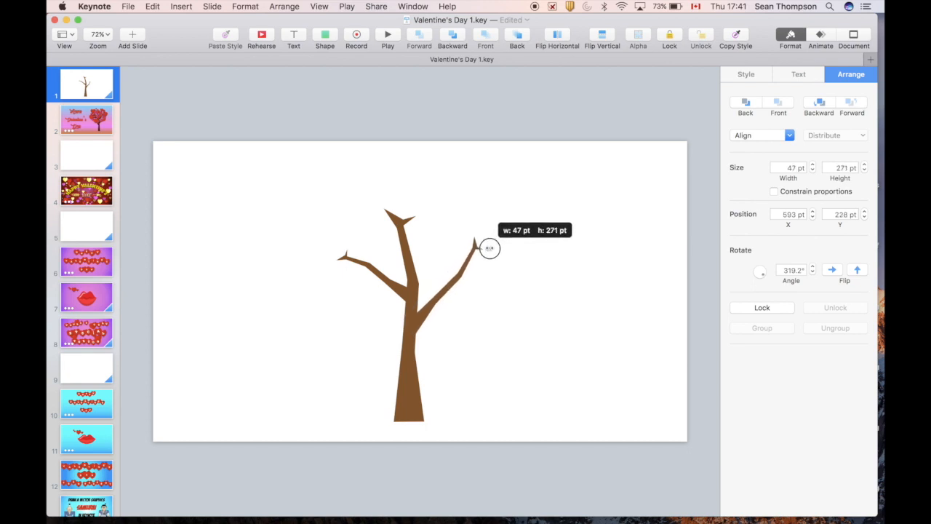
pyautogui.click(527, 306)
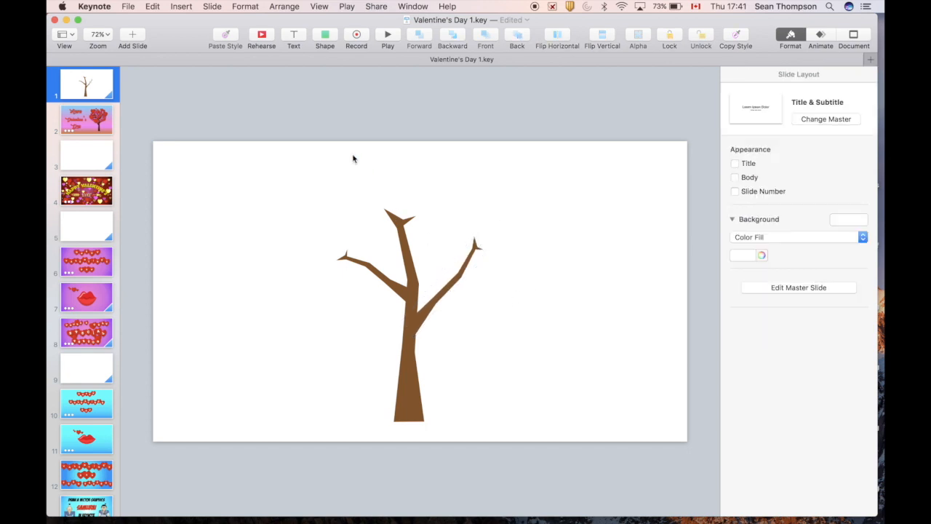
# - Group the trunk with both branches and move the tree to the right half of the slide
pyautogui.moveTo(321, 188); pyautogui.dragTo(526, 389)
pyautogui.press('alt+super+g')
pyautogui.moveTo(406, 352); pyautogui.dragTo(521, 356)
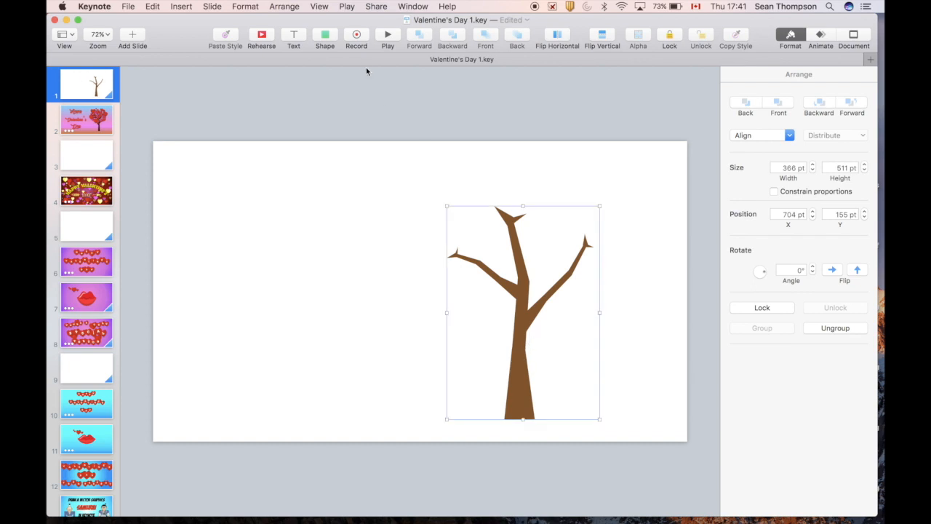
# - Draw a closed, straight-edged heart outline with the Pen tool on the empty left half of the slide
pyautogui.click(325, 37)
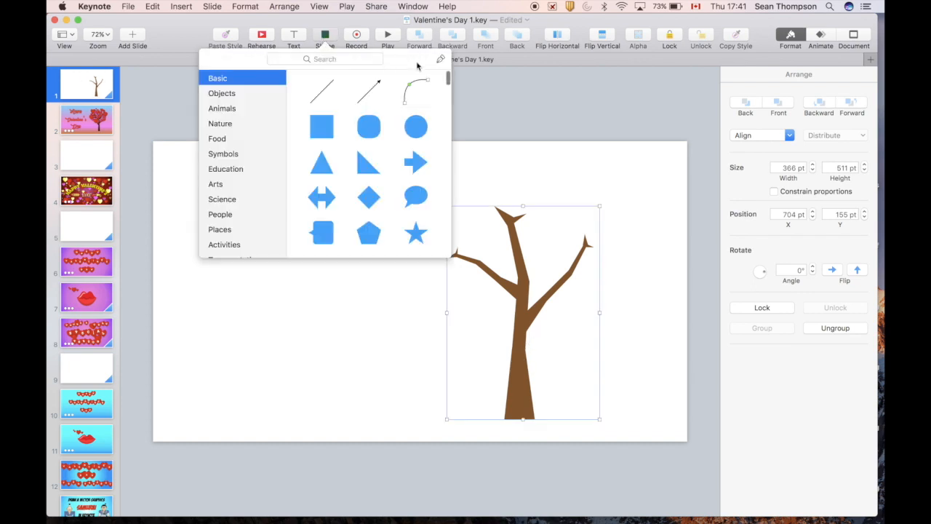
pyautogui.click(438, 61)
pyautogui.click(299, 218)
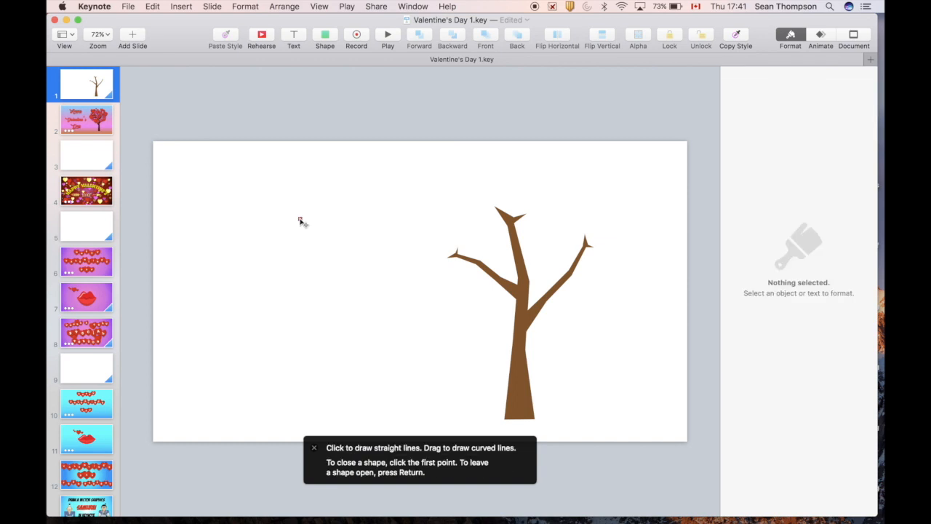
pyautogui.click(236, 145)
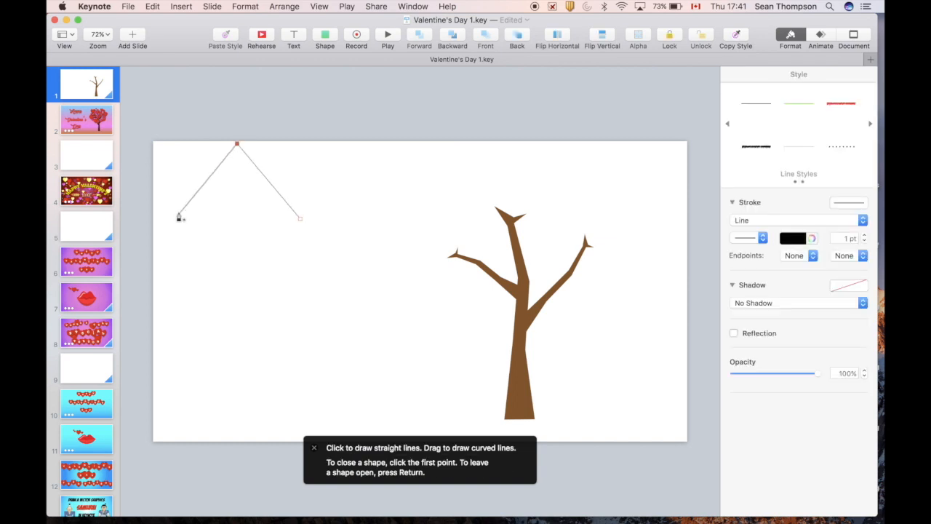
pyautogui.click(179, 215)
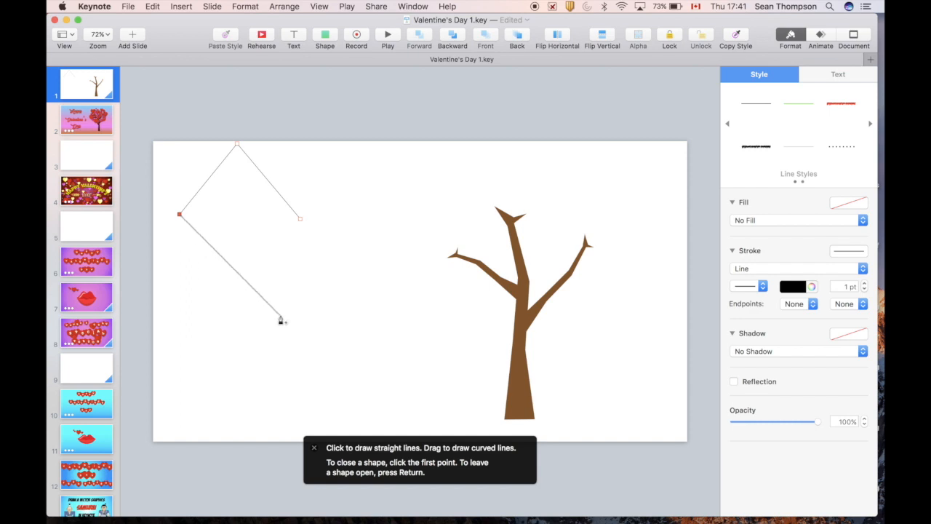
pyautogui.click(283, 321)
pyautogui.click(304, 350)
pyautogui.click(319, 318)
pyautogui.click(422, 193)
pyautogui.click(347, 142)
pyautogui.click(301, 219)
# - Even out the heart outline by repositioning its top notch, right side point and lower tip points
pyautogui.moveTo(303, 218); pyautogui.dragTo(295, 187)
pyautogui.doubleClick(301, 192)
pyautogui.moveTo(421, 194); pyautogui.dragTo(410, 210)
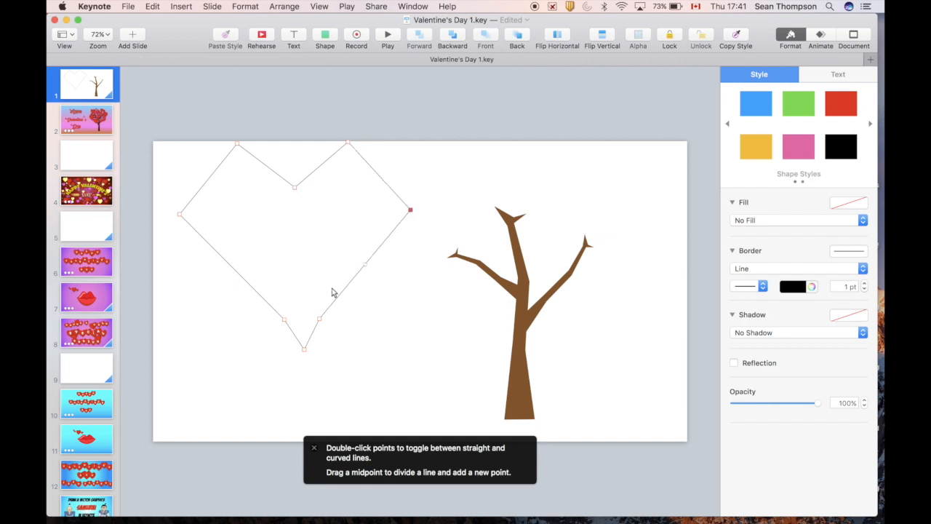
pyautogui.moveTo(322, 317); pyautogui.dragTo(300, 345)
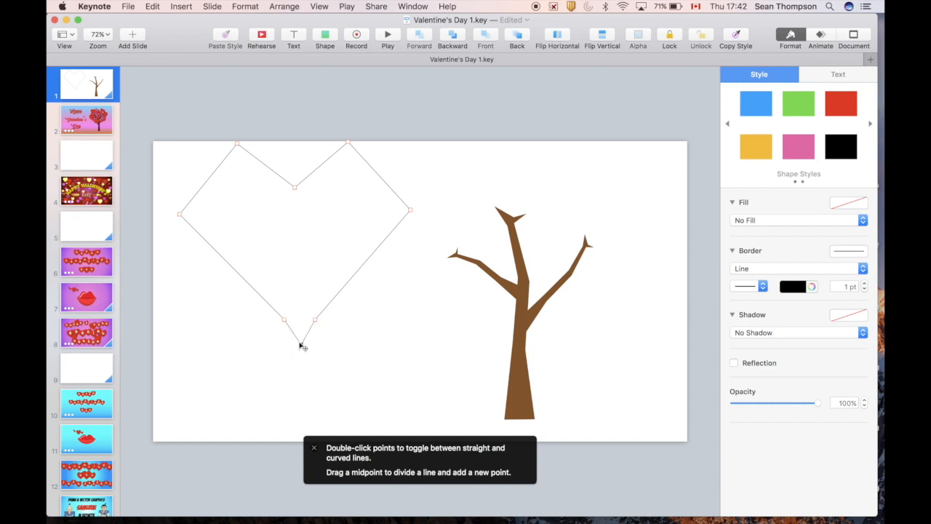
# - Convert the heart's lobe, side and lower points to curves, keep the notch and tip sharp, and raise the notch slightly
pyautogui.doubleClick(237, 144)
pyautogui.doubleClick(179, 215)
pyautogui.doubleClick(285, 320)
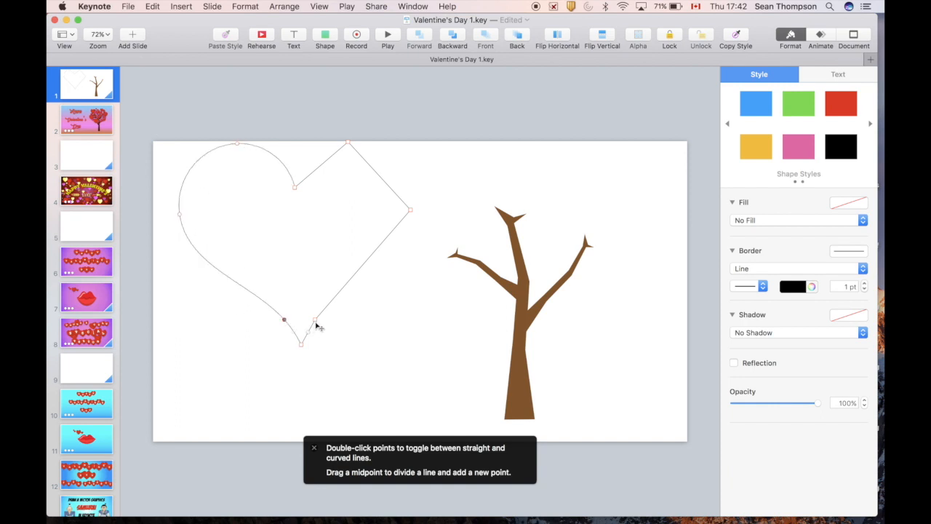
pyautogui.doubleClick(315, 321)
pyautogui.doubleClick(411, 211)
pyautogui.doubleClick(348, 143)
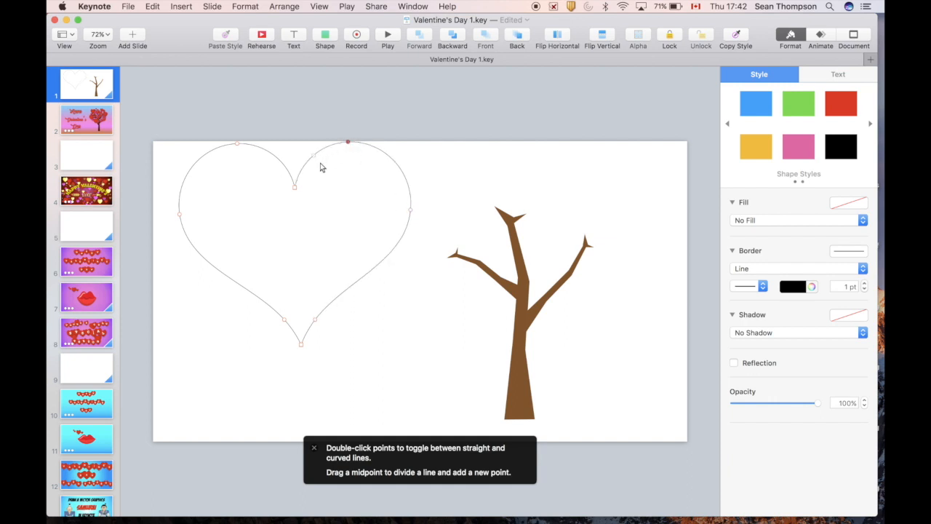
pyautogui.click(297, 184)
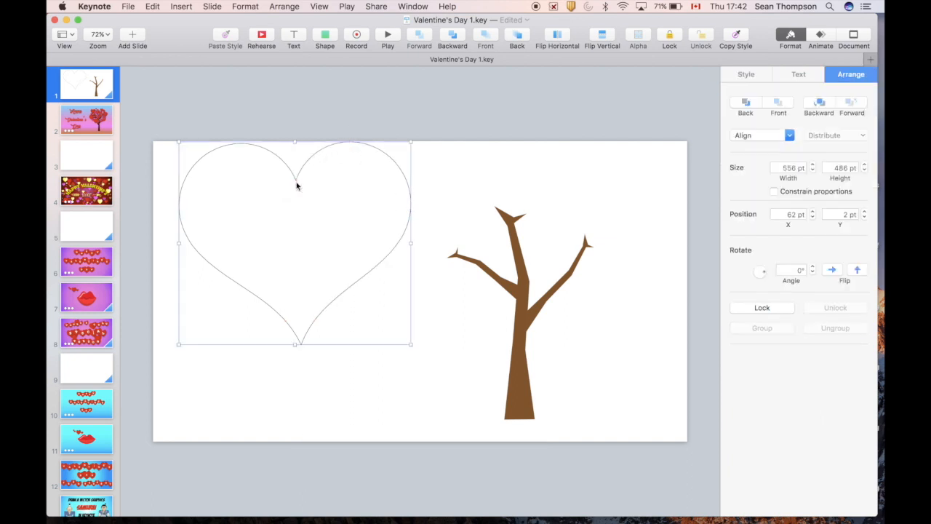
# - Apply an Advanced Gradient Fill to the heart and set its first colour stop to Maraschino red
pyautogui.click(745, 75)
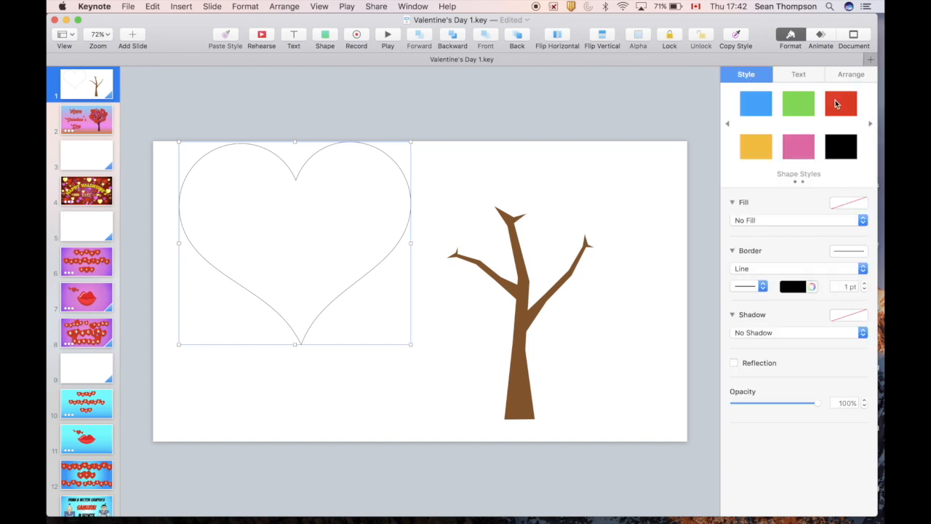
pyautogui.click(763, 220)
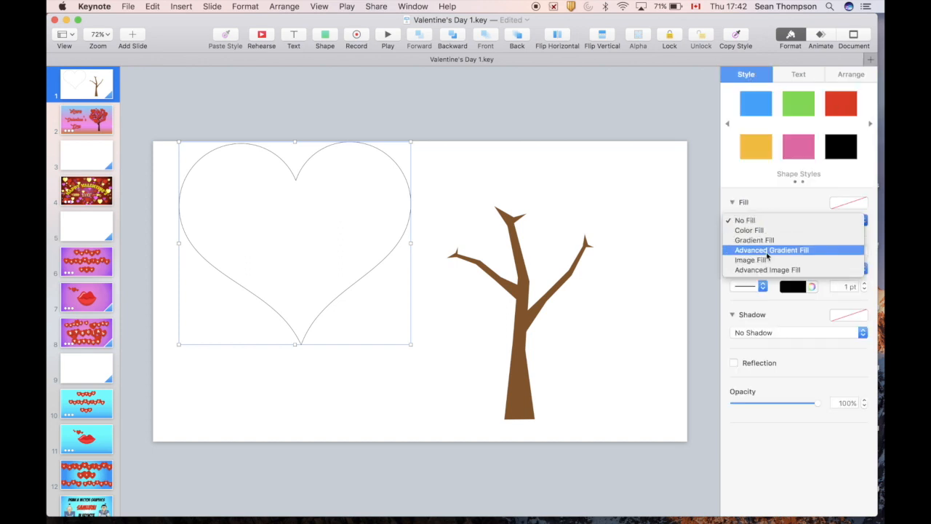
pyautogui.click(766, 250)
pyautogui.doubleClick(736, 251)
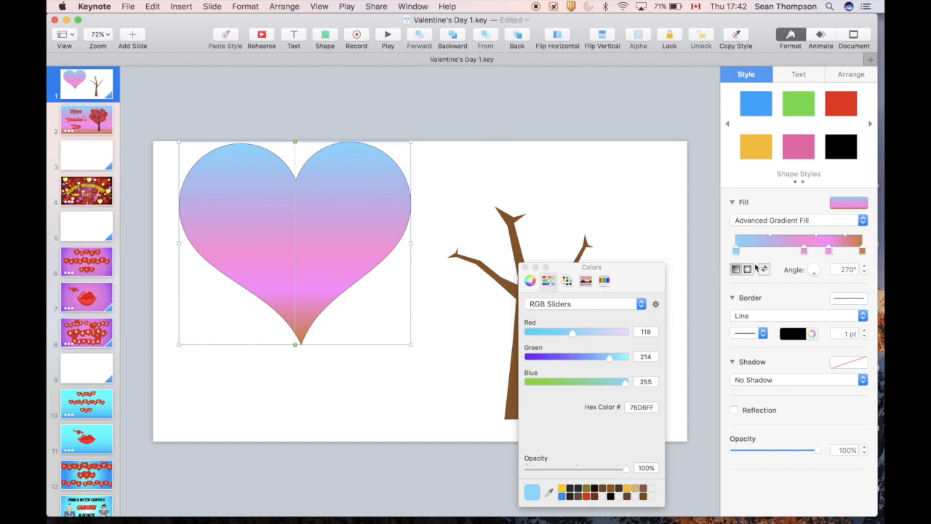
pyautogui.click(603, 281)
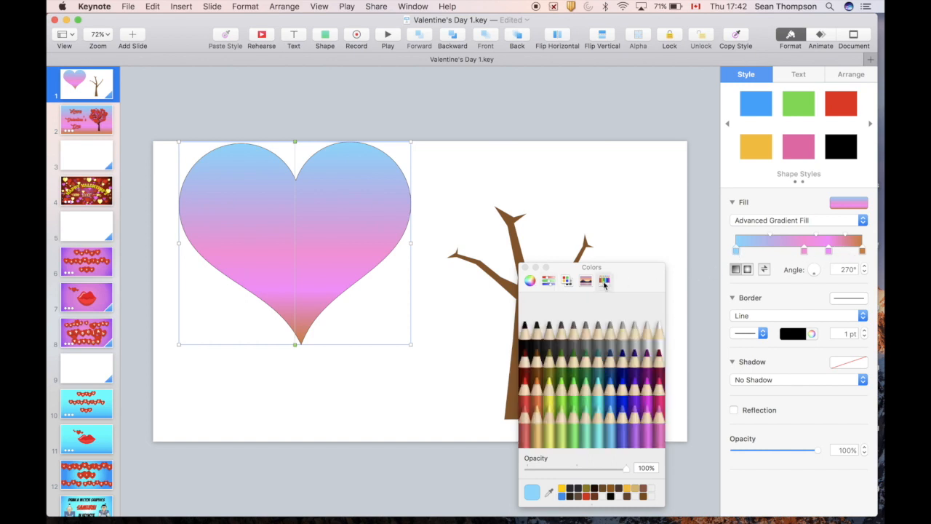
pyautogui.click(525, 394)
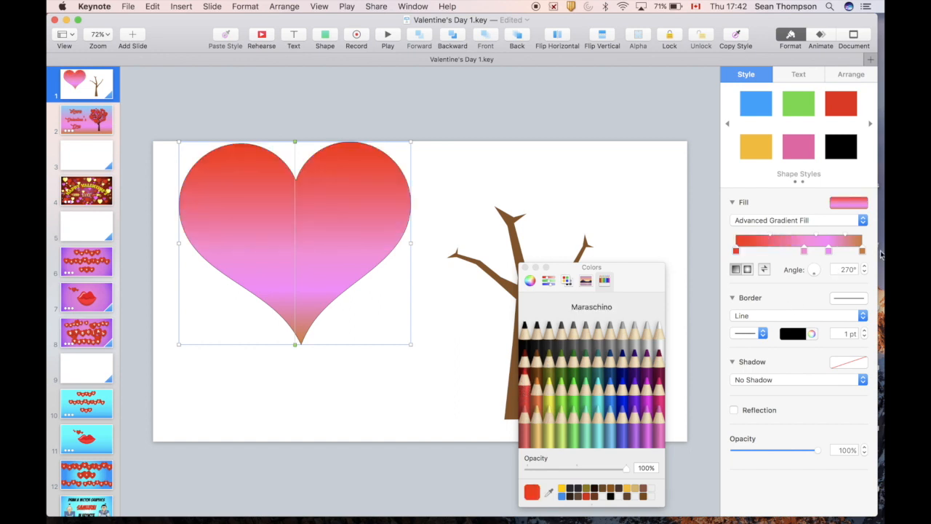
# - Remove the gradient's brown end stop, shift the violet stop outward, and make the gradient radial with its colours reversed
pyautogui.moveTo(861, 250); pyautogui.dragTo(805, 309)
pyautogui.moveTo(828, 252); pyautogui.dragTo(851, 250)
pyautogui.click(749, 269)
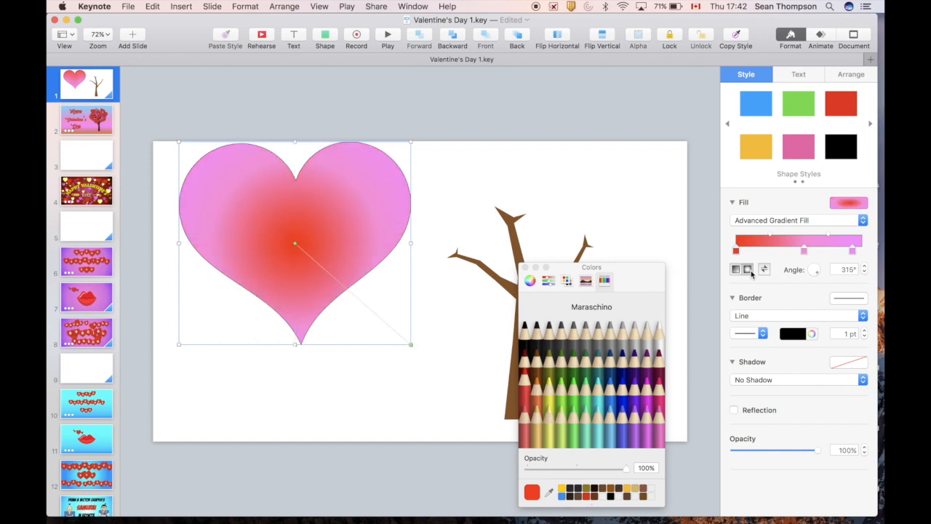
pyautogui.click(765, 270)
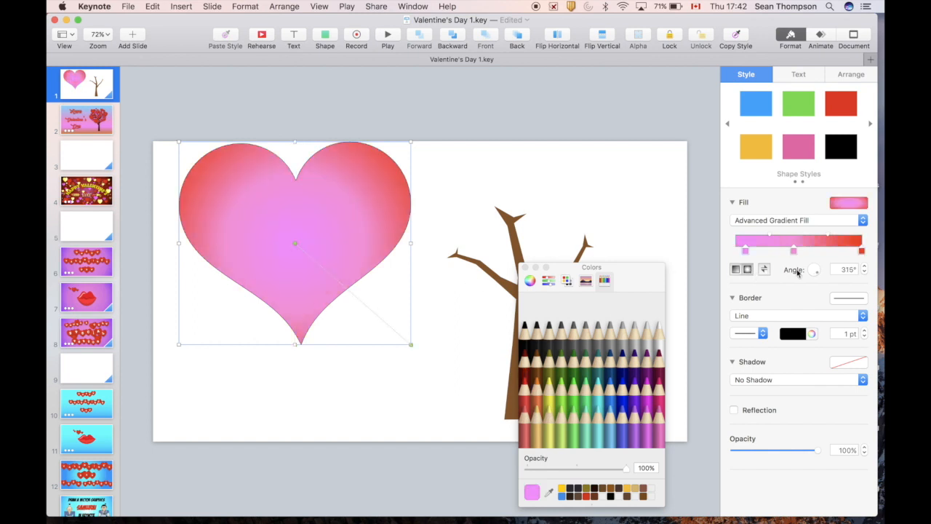
# - Add extra pink and red stops along the heart's gradient and nudge the gradient's centre slightly downward
pyautogui.moveTo(793, 251)
pyautogui.mouseDown()
pyautogui.moveTo(736, 252)
pyautogui.moveTo(794, 251)
pyautogui.mouseUp()
pyautogui.click(811, 252)
pyautogui.click(798, 252)
pyautogui.click(779, 251)
pyautogui.click(766, 252)
pyautogui.click(847, 253)
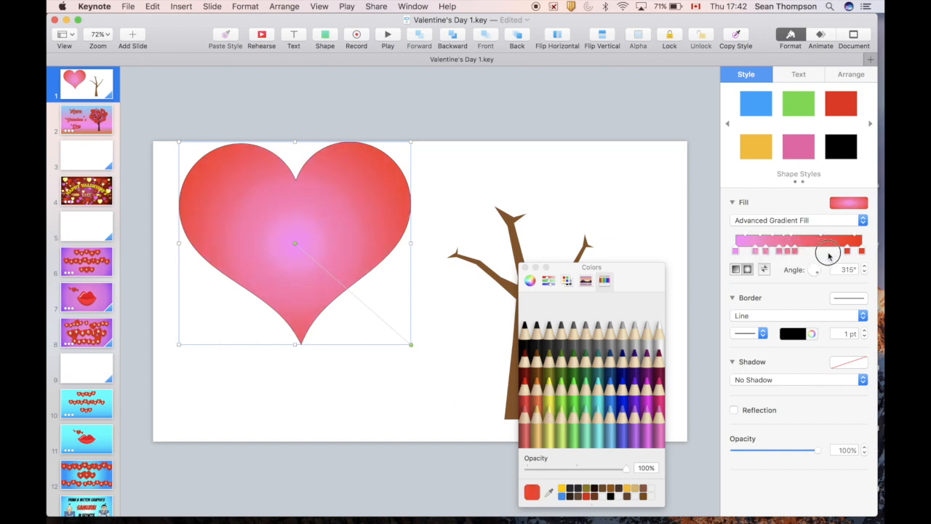
pyautogui.moveTo(295, 243); pyautogui.dragTo(294, 248)
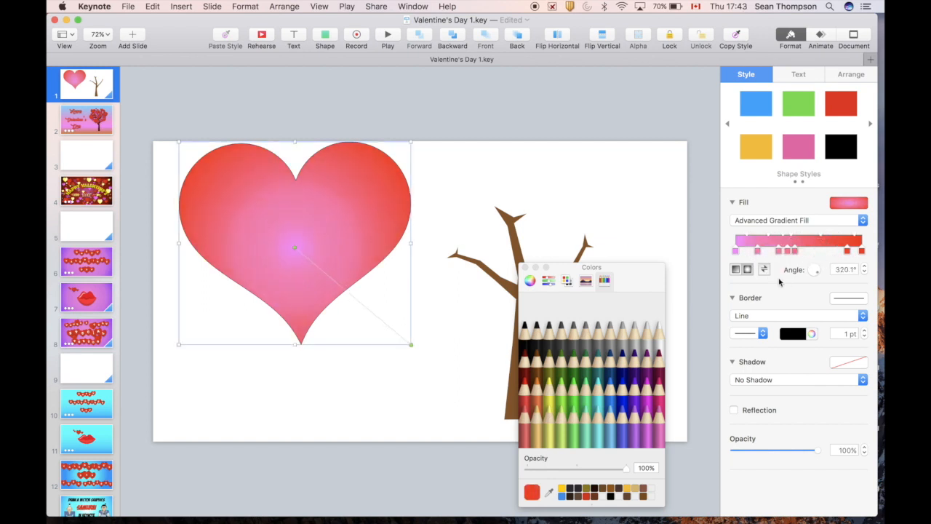
# - Thin out the heart's gradient by removing surplus pink stops from its middle
pyautogui.moveTo(778, 254); pyautogui.dragTo(776, 293)
pyautogui.moveTo(795, 251); pyautogui.dragTo(778, 292)
pyautogui.click(792, 253)
pyautogui.moveTo(785, 253); pyautogui.dragTo(784, 288)
pyautogui.moveTo(785, 252); pyautogui.dragTo(784, 296)
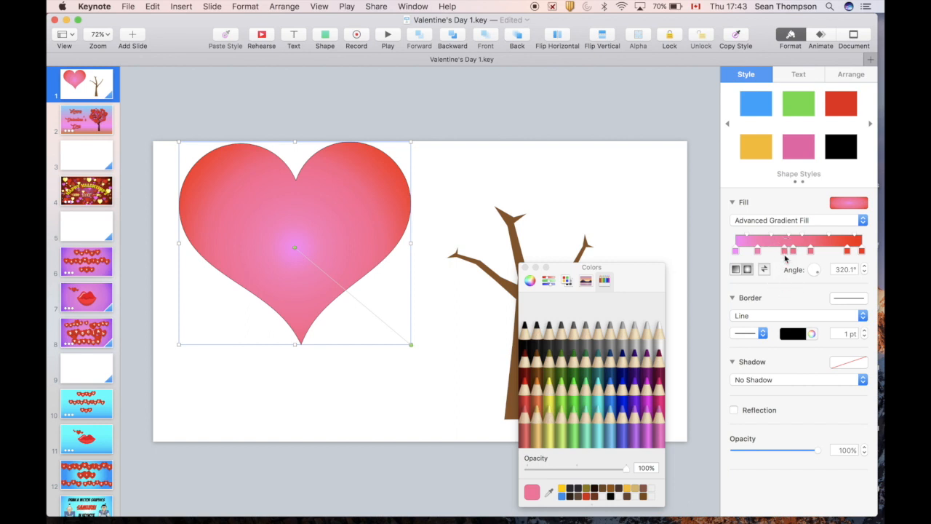
pyautogui.moveTo(785, 252); pyautogui.dragTo(775, 301)
# - Remove another pink stop and shift the remaining inner pink and red stops toward the gradient's start, leaving mostly red
pyautogui.moveTo(845, 251); pyautogui.dragTo(822, 251)
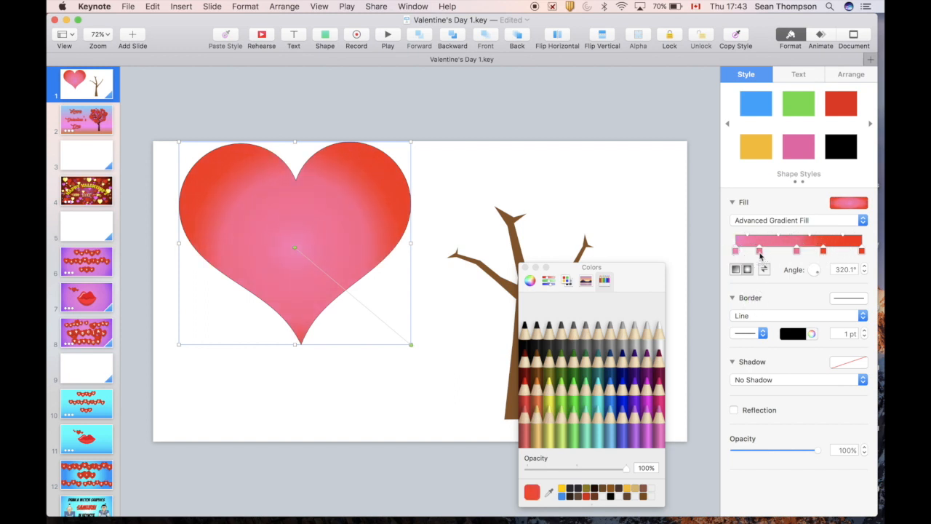
pyautogui.click(805, 249)
pyautogui.moveTo(759, 251); pyautogui.dragTo(761, 297)
pyautogui.moveTo(797, 251); pyautogui.dragTo(754, 255)
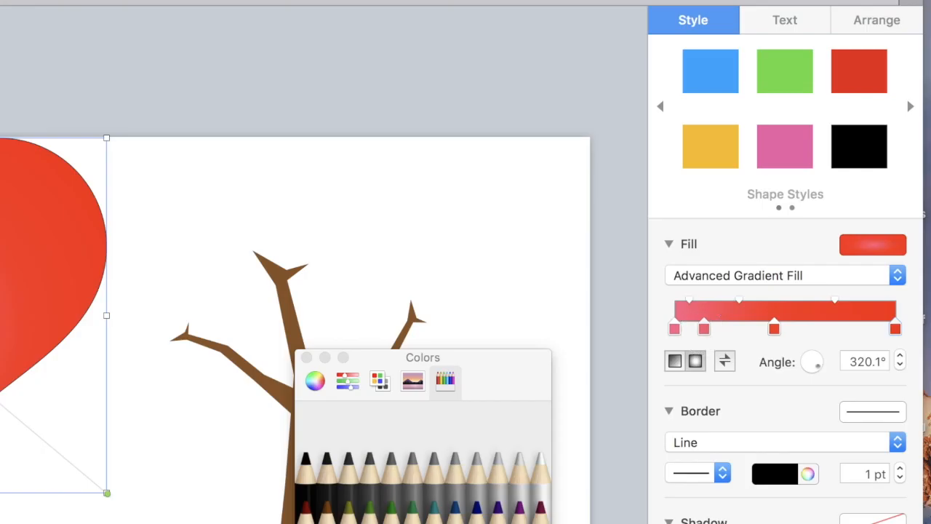
# - Remove the border line from the heart
pyautogui.click(680, 443)
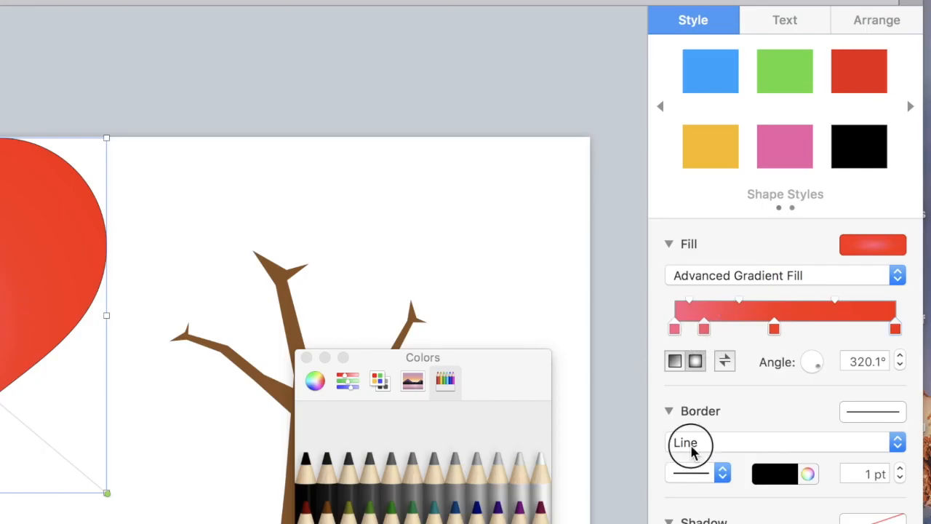
pyautogui.click(703, 425)
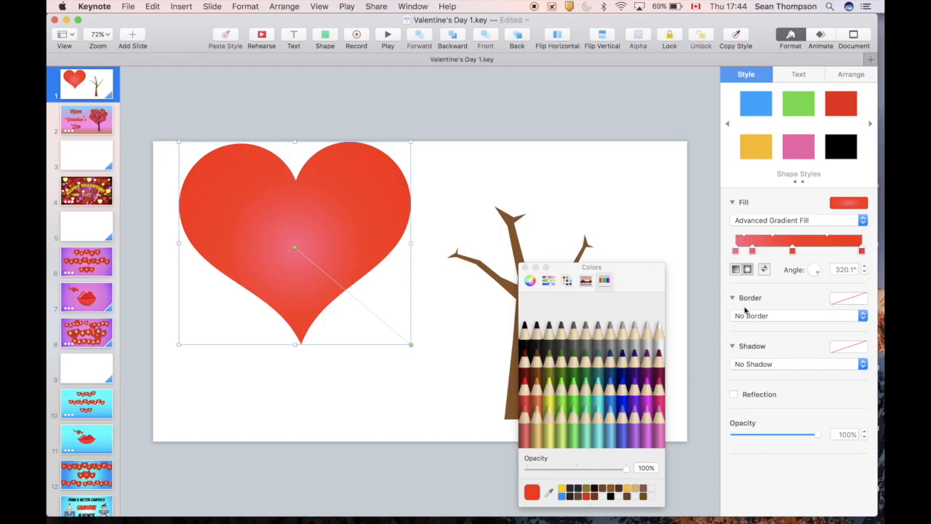
# - Shrink the heart with constrained proportions to 232 × 203 pt, then further to leaf size above the tip of the tree's left branch
pyautogui.click(852, 75)
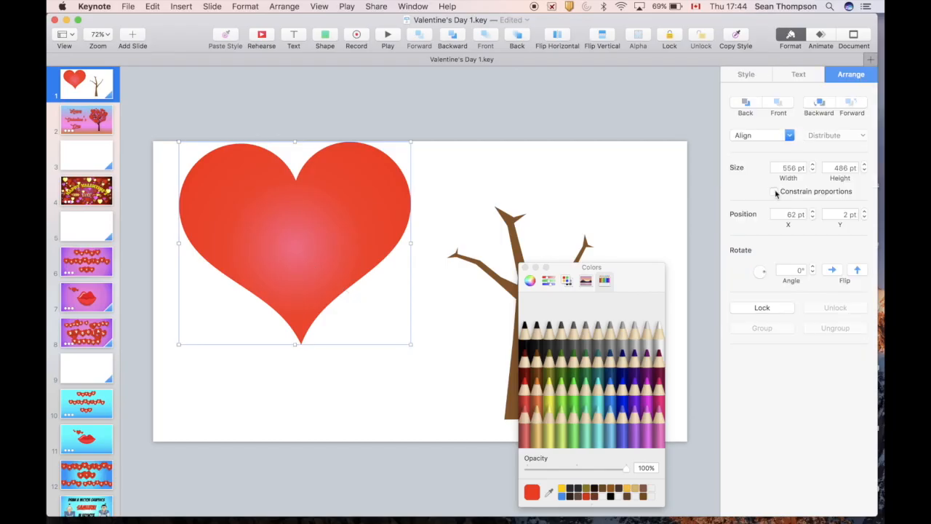
pyautogui.moveTo(413, 144); pyautogui.dragTo(307, 298)
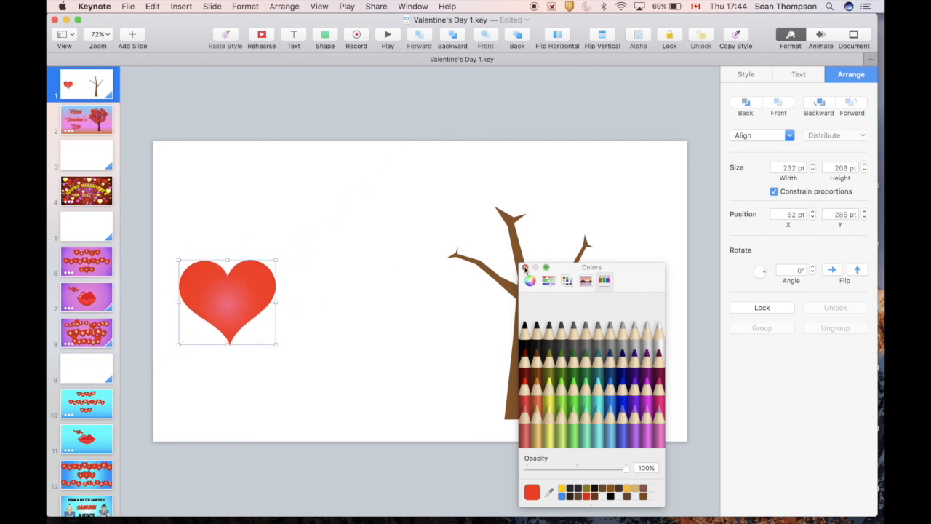
pyautogui.click(525, 267)
pyautogui.moveTo(252, 289); pyautogui.dragTo(378, 242)
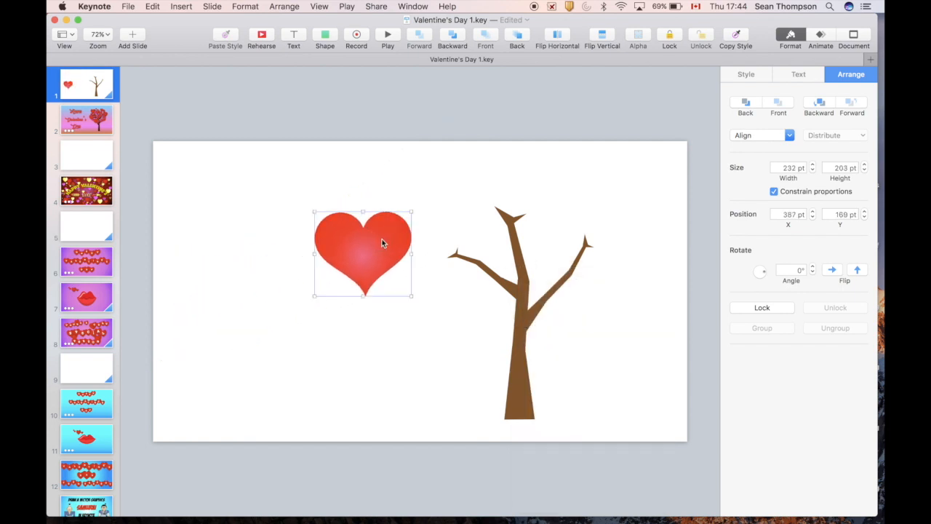
pyautogui.moveTo(409, 210); pyautogui.dragTo(367, 237)
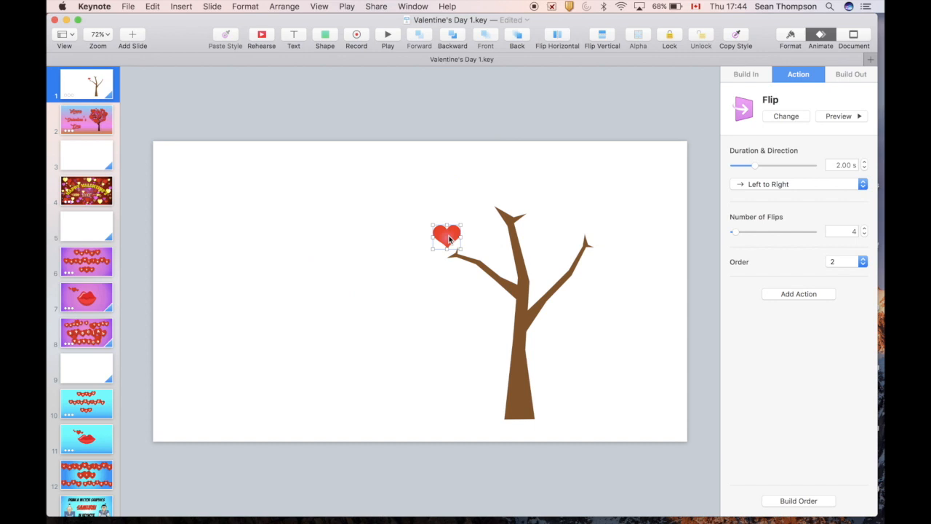
# - Duplicate the leaf-sized heart about twenty times
pyautogui.press('super+d')
pyautogui.press('super+d')
pyautogui.press('super+d')
pyautogui.press('super+d')
pyautogui.press('super+d')
pyautogui.press('super+d')
pyautogui.press('super+d')
pyautogui.press('super+d')
pyautogui.press('super+d')
pyautogui.press('super+d')
pyautogui.press('super+d')
pyautogui.press('super+d')
pyautogui.press('super+d')
pyautogui.press('super+d')
pyautogui.press('super+d')
pyautogui.press('super+d')
pyautogui.press('super+d')
pyautogui.press('super+d')
pyautogui.press('super+d')
pyautogui.press('super+d')
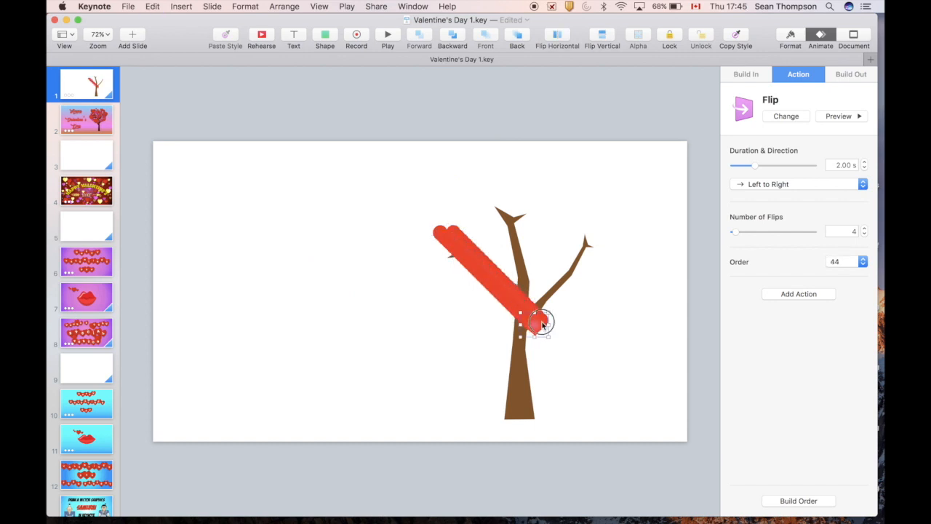
# - Spread the duplicated hearts out of their diagonal stack across the tree's branches to form a crown
pyautogui.moveTo(548, 332); pyautogui.dragTo(519, 228)
pyautogui.moveTo(537, 321); pyautogui.dragTo(566, 317)
pyautogui.moveTo(529, 312); pyautogui.dragTo(493, 338)
pyautogui.moveTo(525, 308); pyautogui.dragTo(539, 271)
pyautogui.moveTo(517, 299); pyautogui.dragTo(475, 193)
pyautogui.moveTo(510, 289); pyautogui.dragTo(543, 195)
pyautogui.moveTo(495, 282); pyautogui.dragTo(488, 306)
pyautogui.moveTo(486, 272); pyautogui.dragTo(563, 222)
pyautogui.moveTo(482, 268); pyautogui.dragTo(523, 317)
pyautogui.moveTo(477, 266); pyautogui.dragTo(490, 211)
pyautogui.moveTo(473, 260); pyautogui.dragTo(515, 194)
pyautogui.moveTo(470, 256); pyautogui.dragTo(499, 276)
pyautogui.moveTo(465, 253); pyautogui.dragTo(563, 287)
# - Set one heart apart on the empty area beside the tree, make it smaller, and duplicate it about eleven times
pyautogui.moveTo(462, 248); pyautogui.dragTo(388, 288)
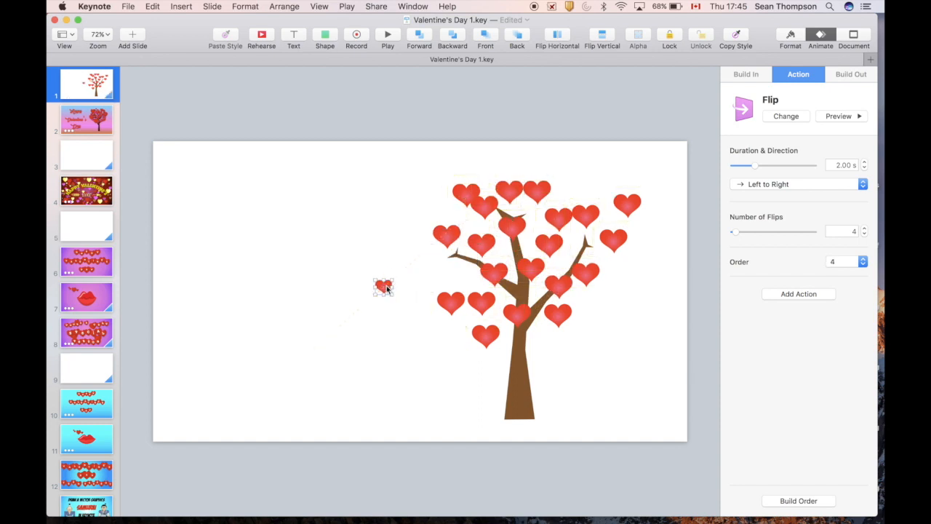
pyautogui.press('super+d')
pyautogui.press('super+d')
pyautogui.press('super+d')
pyautogui.press('super+d')
pyautogui.press('super+d')
pyautogui.press('super+d')
pyautogui.press('super+d')
pyautogui.press('super+d')
pyautogui.press('super+d')
pyautogui.press('super+d')
pyautogui.press('super+d')
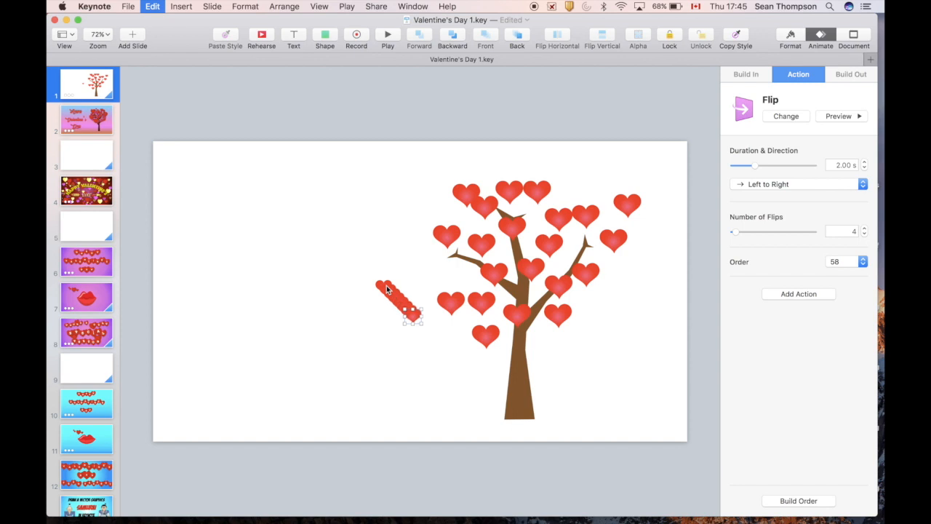
# - Fill gaps in the tree's crown with the smaller hearts
pyautogui.moveTo(430, 333); pyautogui.dragTo(594, 188)
pyautogui.moveTo(422, 324); pyautogui.dragTo(568, 281)
pyautogui.moveTo(418, 320); pyautogui.dragTo(583, 242)
pyautogui.moveTo(410, 313); pyautogui.dragTo(458, 281)
pyautogui.moveTo(484, 206); pyautogui.dragTo(476, 216)
pyautogui.moveTo(405, 309); pyautogui.dragTo(504, 255)
pyautogui.moveTo(401, 304); pyautogui.dragTo(511, 300)
# - Consult the finished tree on slide 2 and enlarge one heart at the upper left of slide 1's crown
pyautogui.click(87, 128)
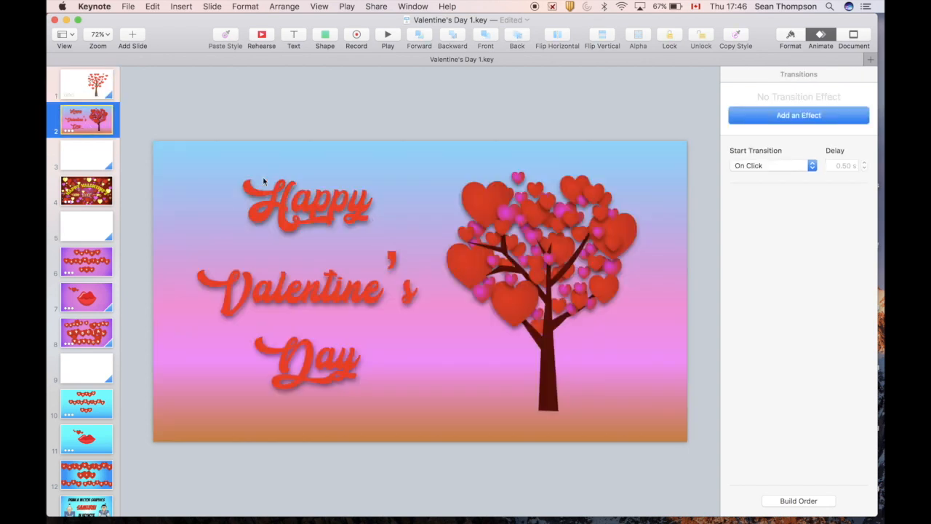
pyautogui.click(88, 90)
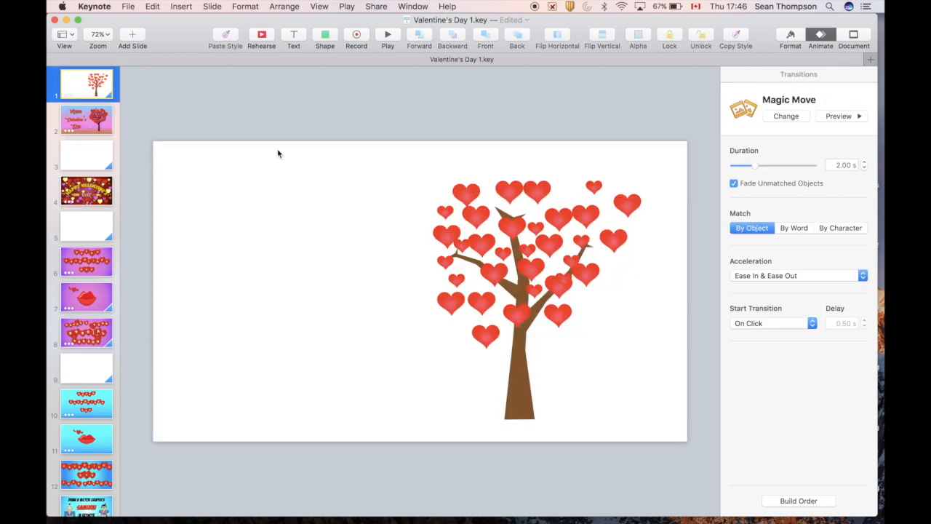
pyautogui.click(471, 216)
pyautogui.moveTo(489, 227)
pyautogui.mouseDown()
pyautogui.moveTo(510, 242)
pyautogui.moveTo(494, 207)
pyautogui.moveTo(515, 209)
pyautogui.moveTo(488, 211)
pyautogui.mouseUp()
# - Select all the hearts without the trunk and give them a drop shadow
pyautogui.moveTo(397, 167); pyautogui.dragTo(669, 358)
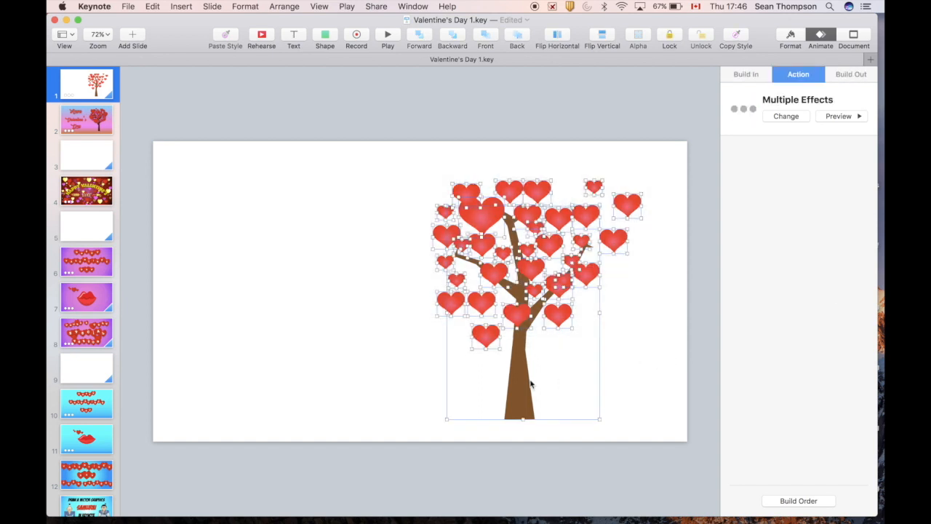
pyautogui.keyDown('super'); pyautogui.click(526, 382); pyautogui.keyUp('super')
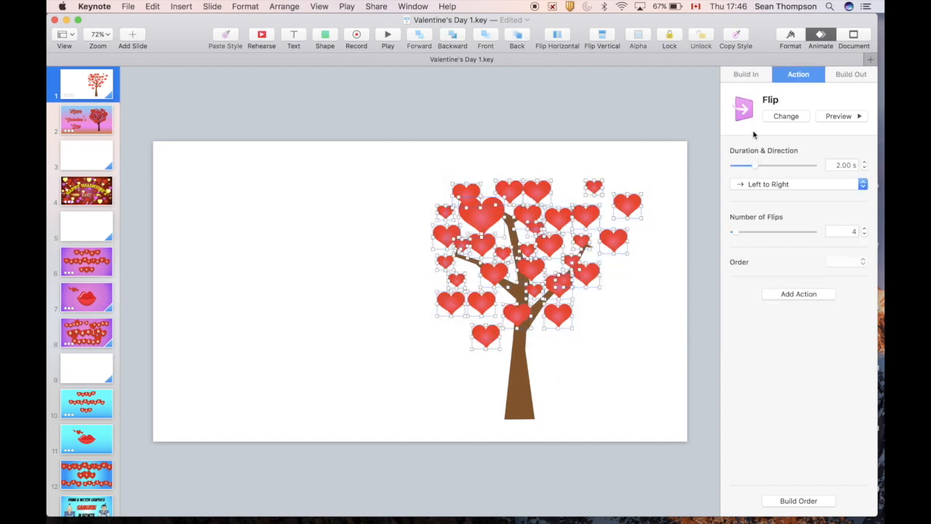
pyautogui.click(786, 40)
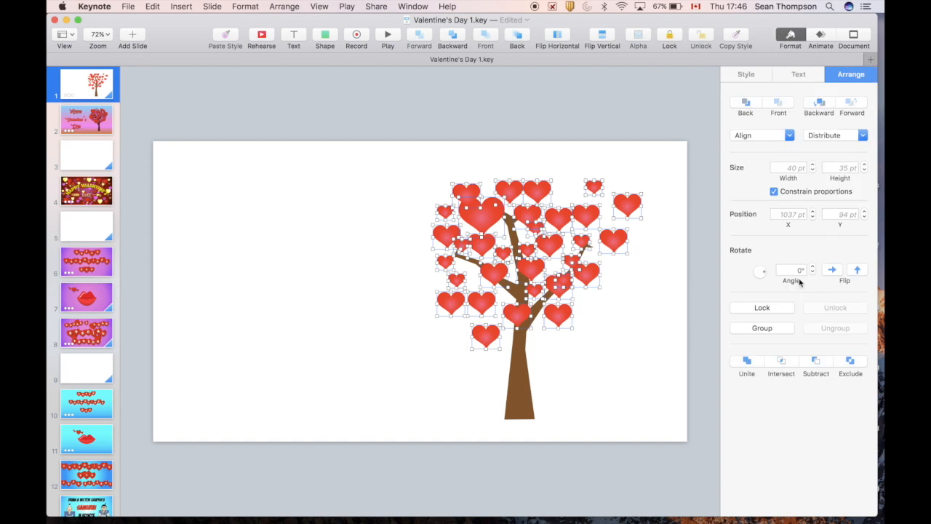
pyautogui.click(749, 74)
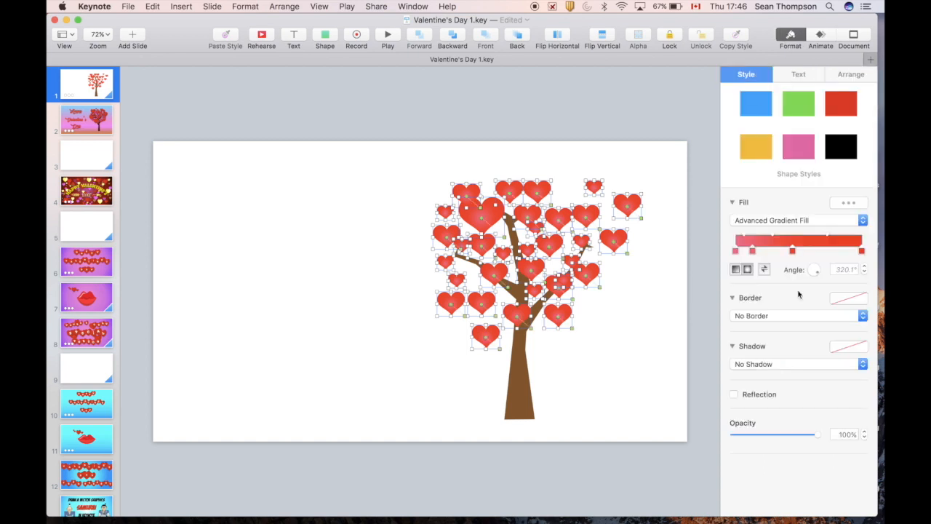
pyautogui.click(785, 364)
pyautogui.click(786, 370)
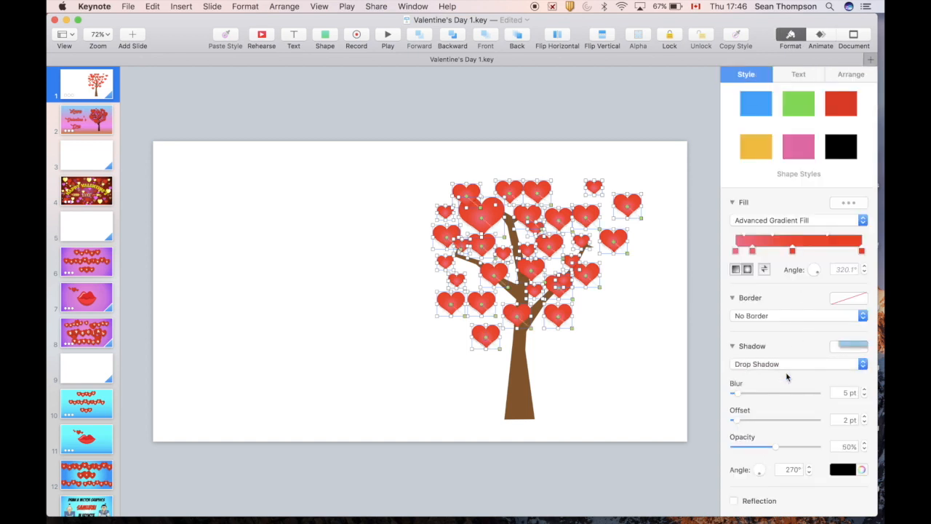
pyautogui.click(650, 374)
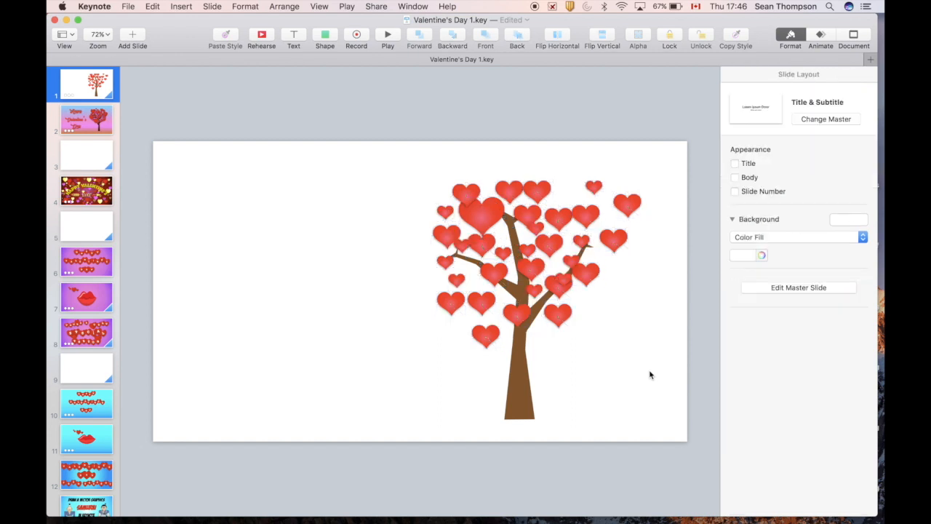
# - Enlarge several red hearts at the top, sides and lower part of the crown to vary their sizes
pyautogui.click(484, 308)
pyautogui.moveTo(495, 295); pyautogui.dragTo(506, 281)
pyautogui.click(559, 288)
pyautogui.moveTo(573, 298); pyautogui.dragTo(602, 324)
pyautogui.moveTo(587, 274); pyautogui.dragTo(591, 263)
pyautogui.click(585, 215)
pyautogui.moveTo(599, 203); pyautogui.dragTo(618, 188)
pyautogui.moveTo(497, 187); pyautogui.dragTo(493, 181)
pyautogui.moveTo(491, 173); pyautogui.dragTo(473, 156)
# - Set a small heart apart from the tree and change its gradient to pink by removing the red stops and ending it in Carnation
pyautogui.moveTo(449, 263); pyautogui.dragTo(361, 247)
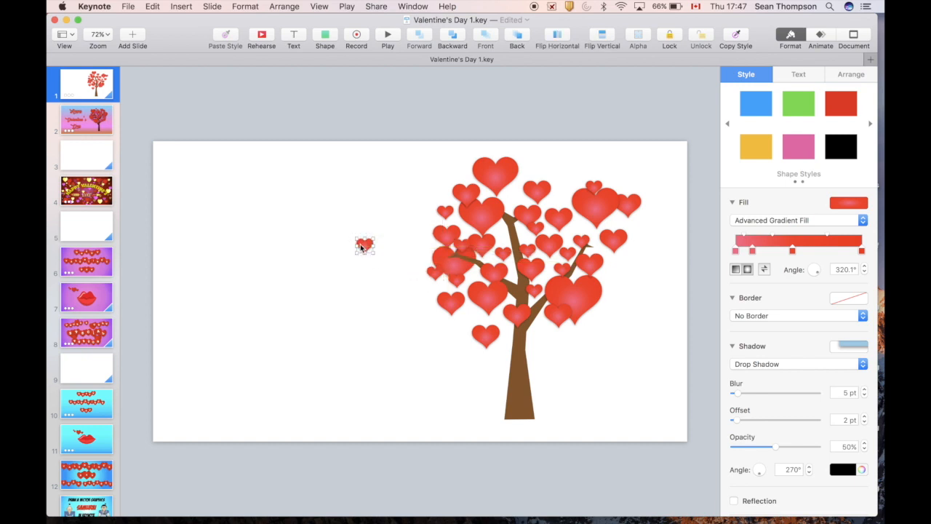
pyautogui.moveTo(860, 252); pyautogui.dragTo(791, 320)
pyautogui.moveTo(755, 252); pyautogui.dragTo(808, 247)
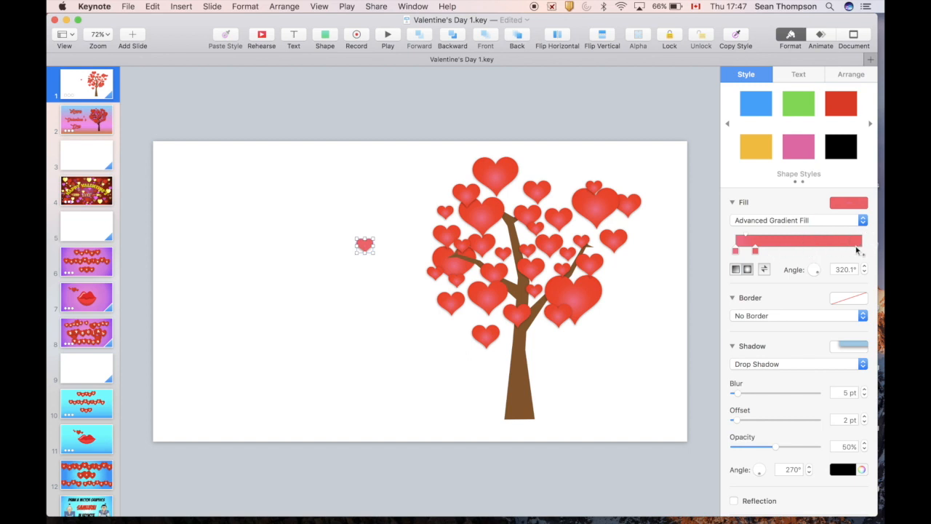
pyautogui.doubleClick(858, 250)
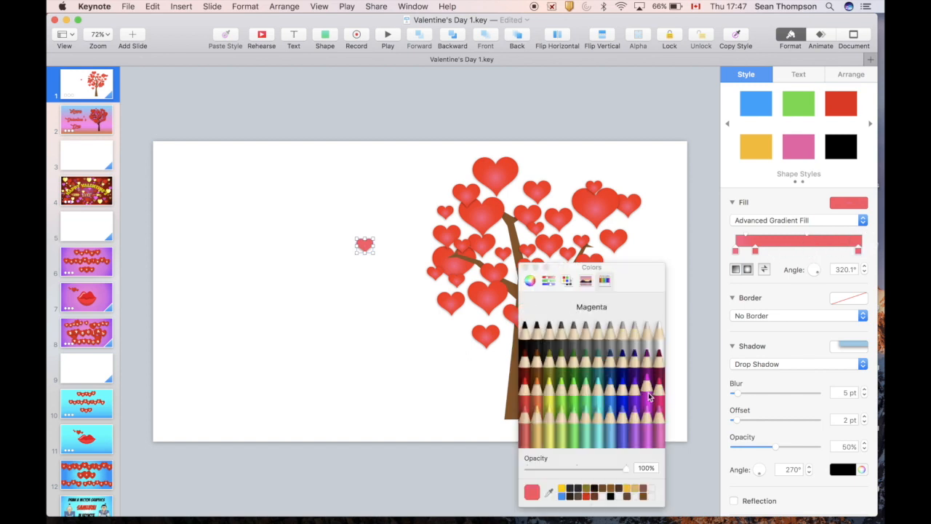
pyautogui.click(660, 413)
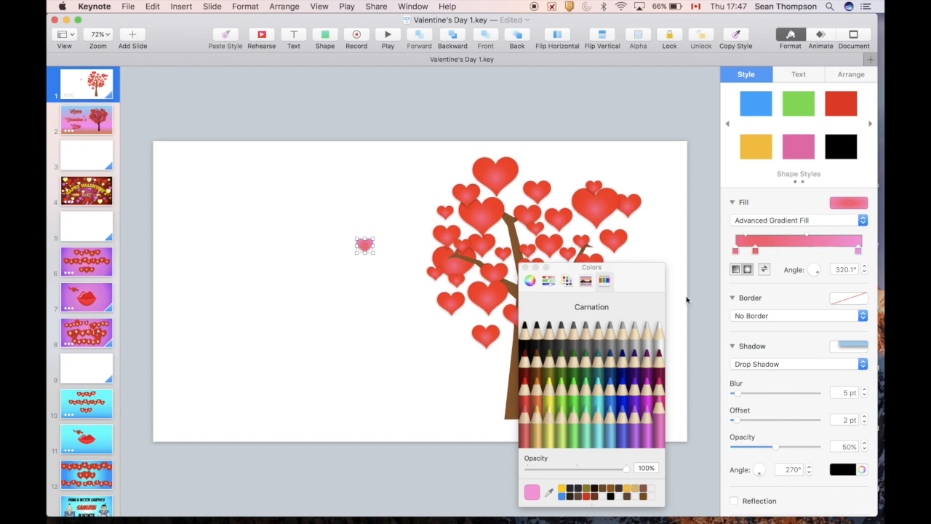
pyautogui.click(404, 307)
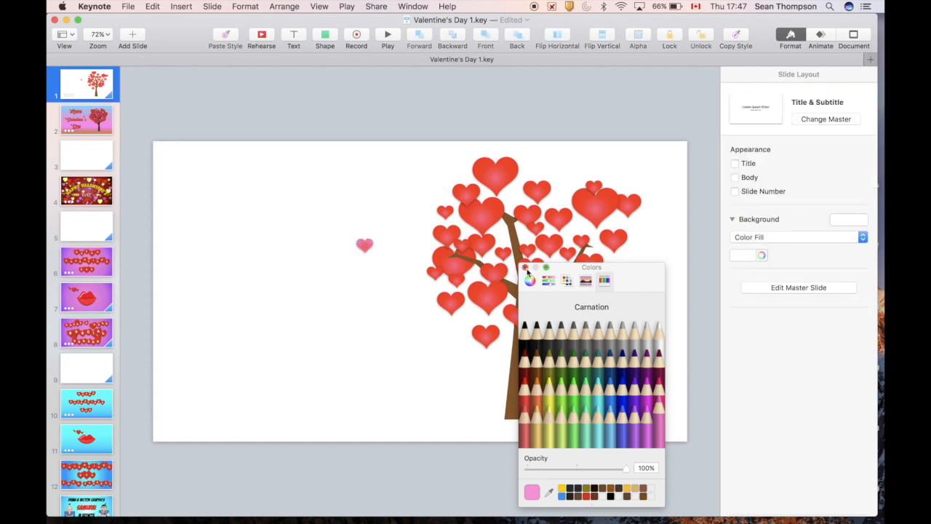
pyautogui.click(525, 268)
# - Distribute pink hearts over the crown, send one behind the right branch tip, and enlarge it along with a pink heart at the top
pyautogui.moveTo(364, 246); pyautogui.dragTo(597, 251)
pyautogui.click(515, 38)
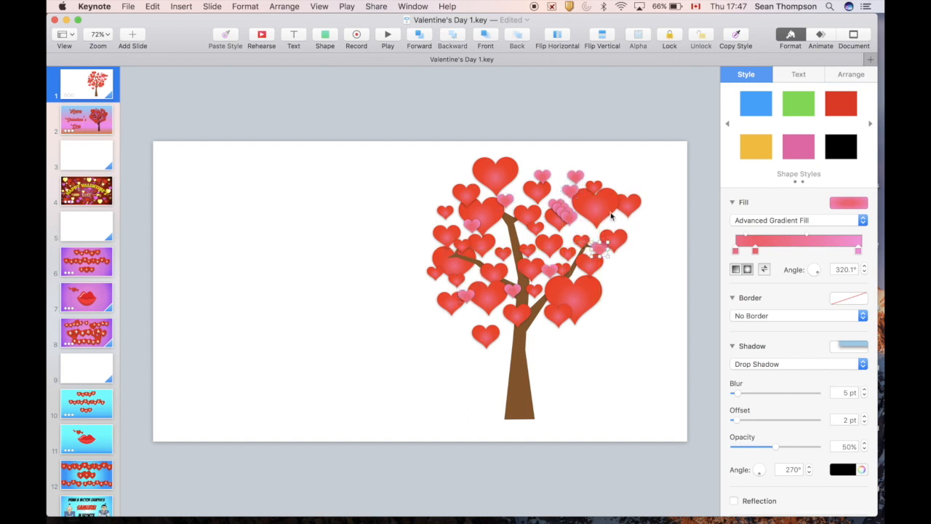
pyautogui.moveTo(605, 242); pyautogui.dragTo(562, 160)
pyautogui.click(546, 173)
# - Move small pink hearts from the cluster at the crown's upper right into gaps around the middle and left branches
pyautogui.moveTo(567, 214); pyautogui.dragTo(540, 235)
pyautogui.moveTo(559, 269); pyautogui.dragTo(468, 273)
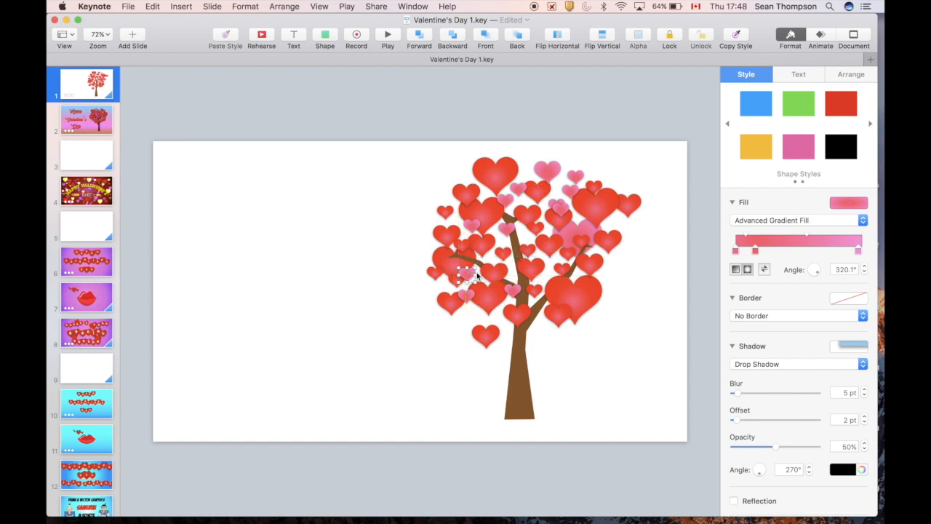
pyautogui.moveTo(560, 213); pyautogui.dragTo(552, 269)
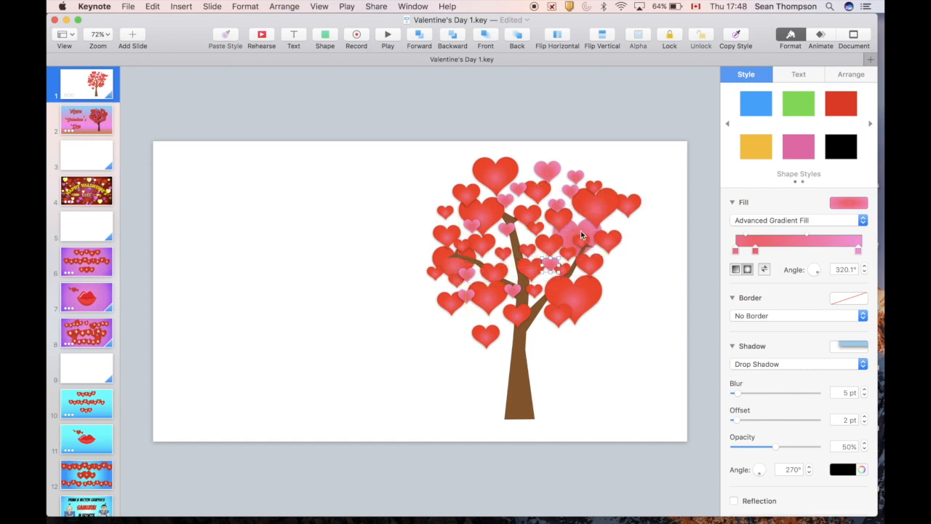
# - Place a copy of the large pink heart at the crown's upper left, send it to the back, and shift the neighbouring red heart upward
pyautogui.moveTo(579, 227); pyautogui.dragTo(451, 195)
pyautogui.click(515, 37)
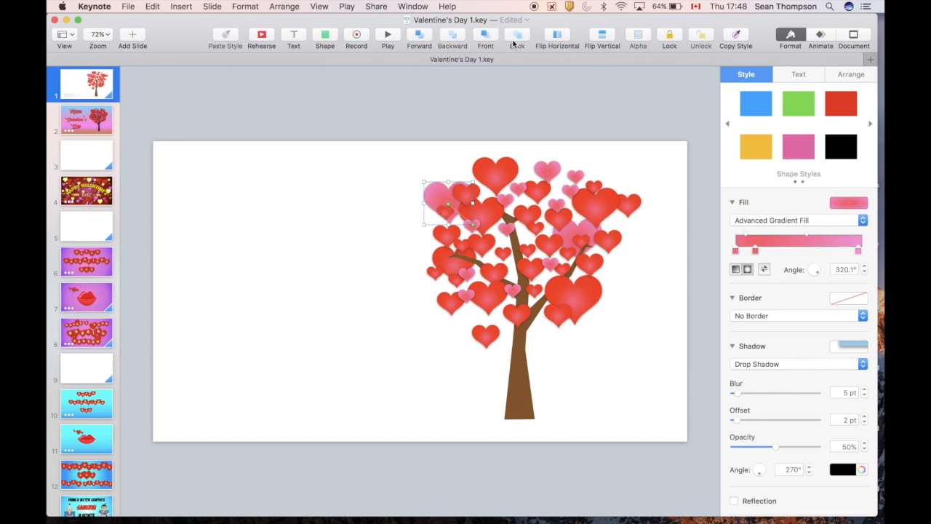
pyautogui.moveTo(470, 186); pyautogui.dragTo(463, 173)
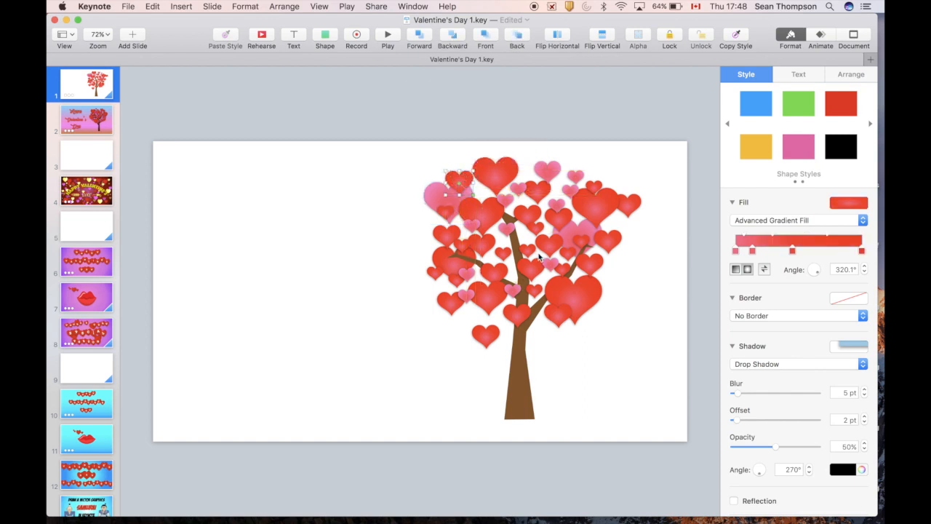
pyautogui.click(237, 190)
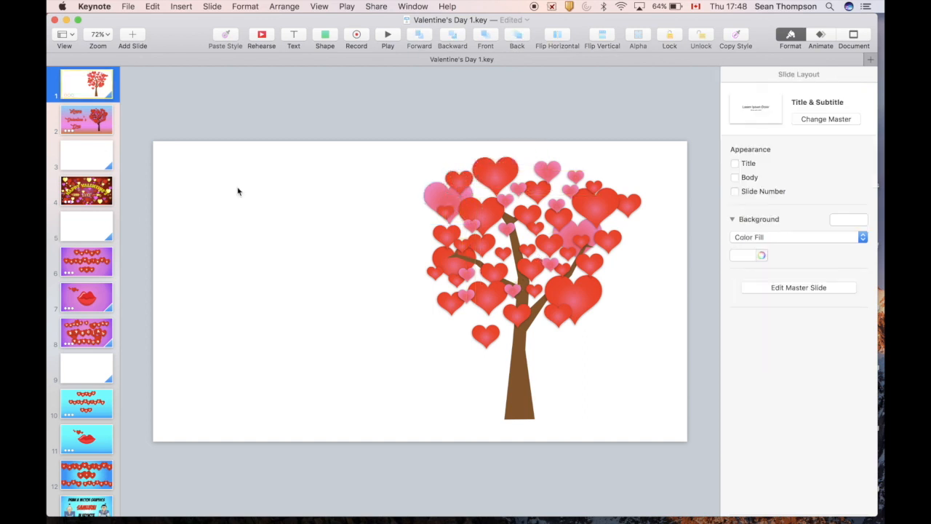
# - Add an enlarged red heart in the centre of the crown and send it behind the trunk
pyautogui.click(533, 211)
pyautogui.moveTo(533, 210); pyautogui.dragTo(523, 249)
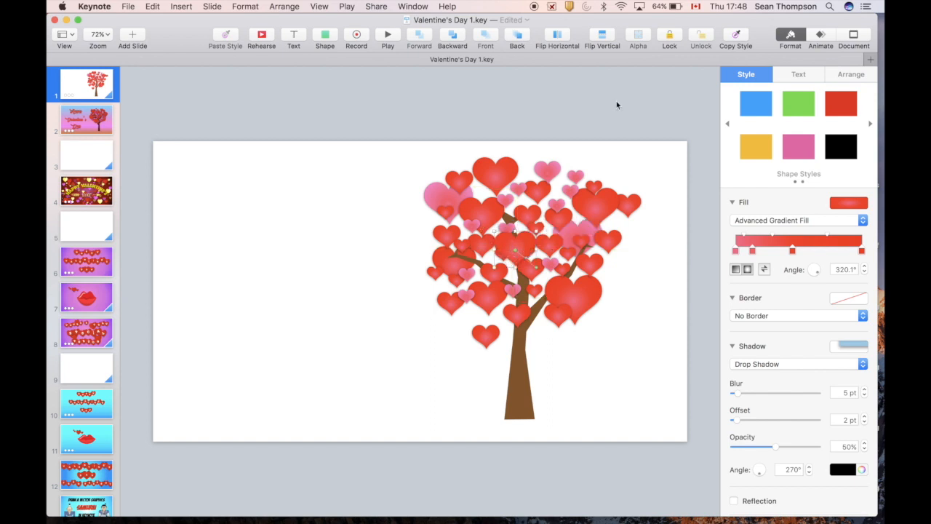
pyautogui.click(516, 36)
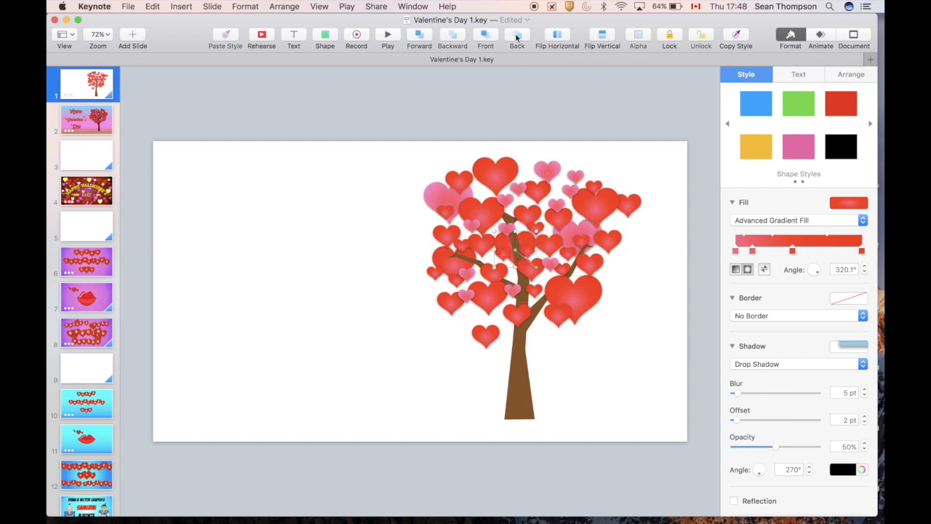
pyautogui.click(374, 194)
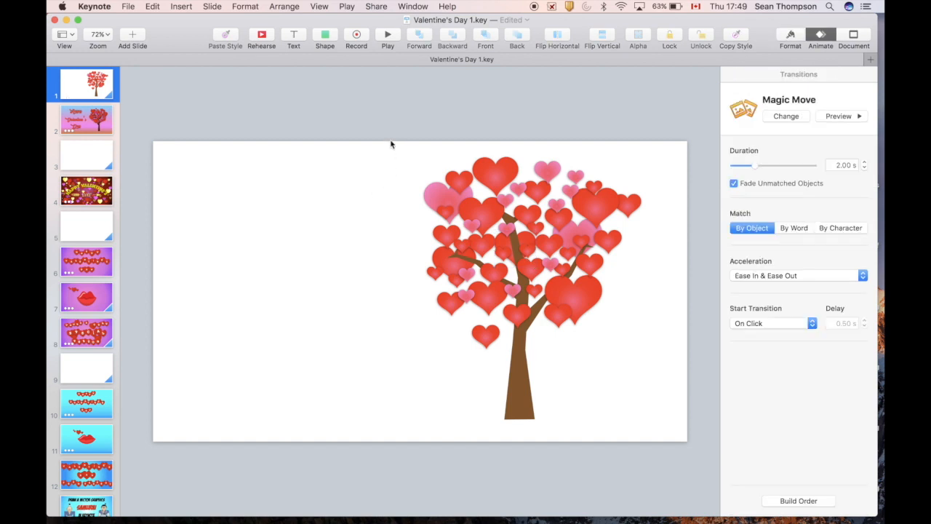
# - Select all the hearts without the trunk and apply the Fade and Scale build-in effect
pyautogui.moveTo(391, 141); pyautogui.dragTo(635, 342)
pyautogui.keyDown('super'); pyautogui.click(518, 386); pyautogui.keyUp('super')
pyautogui.click(747, 75)
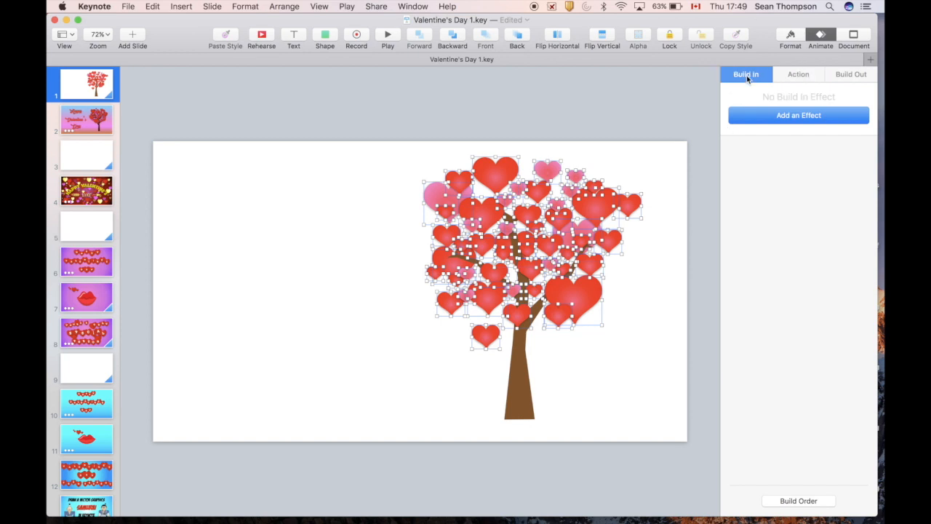
pyautogui.click(760, 116)
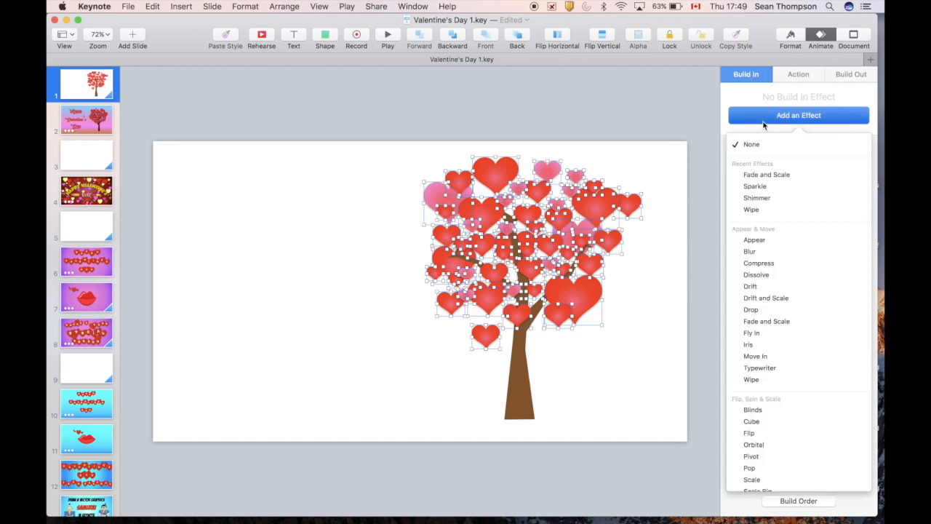
pyautogui.click(766, 177)
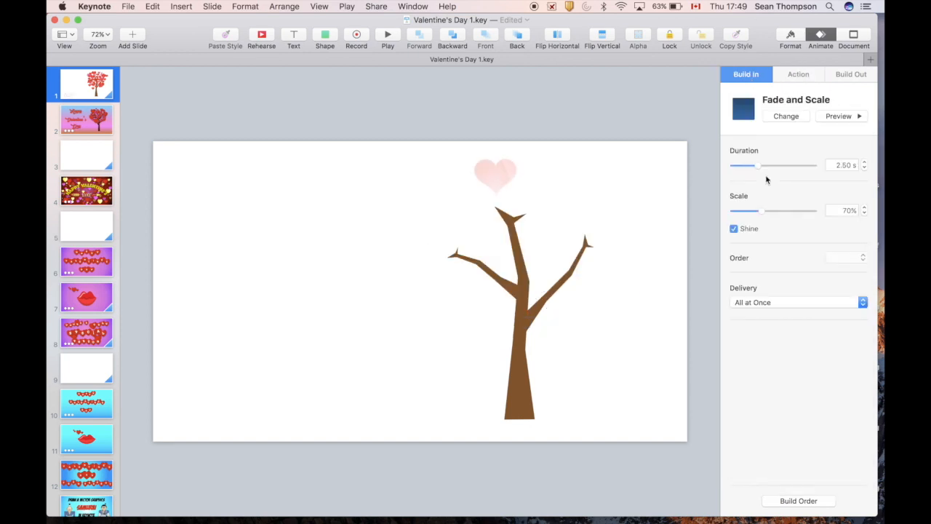
# - Open the build order and set the first heart's Fade and Scale build to start After Transition
pyautogui.click(803, 500)
pyautogui.click(722, 99)
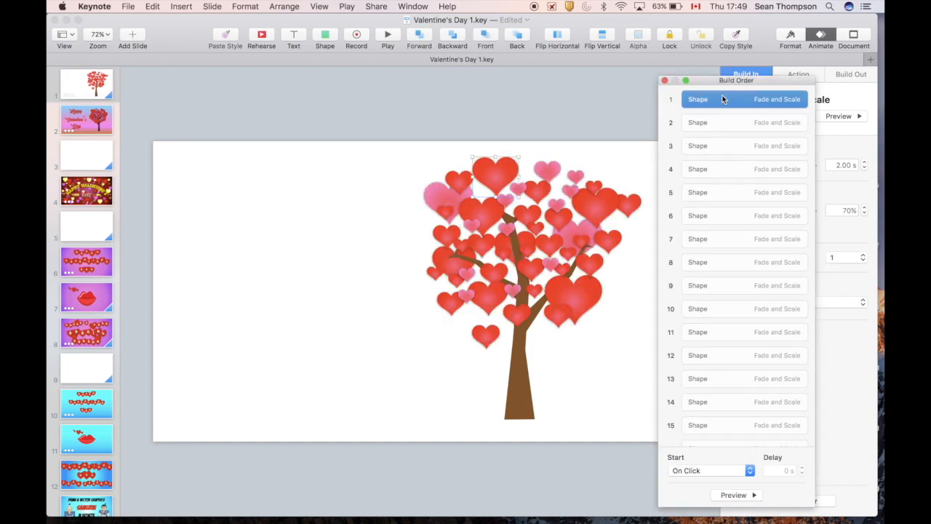
pyautogui.click(703, 471)
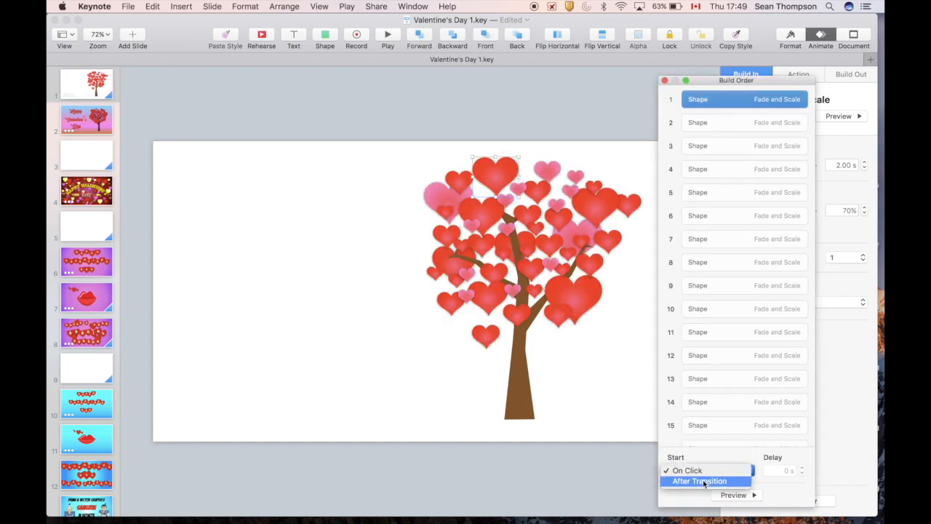
pyautogui.click(704, 483)
# - Set Fade and Scale builds 2 to 49 to start With Previous Build with a 0.10 s delay
pyautogui.click(711, 124)
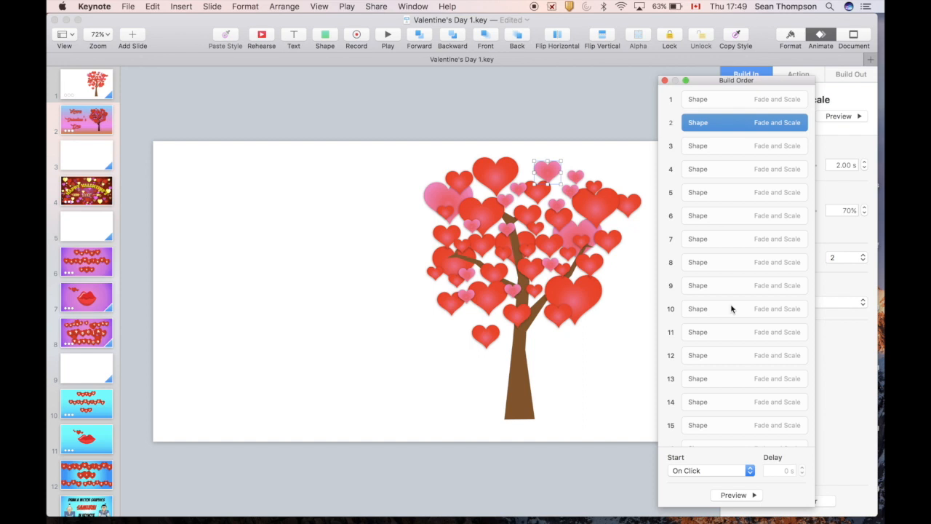
pyautogui.scroll(-15, 731, 307)
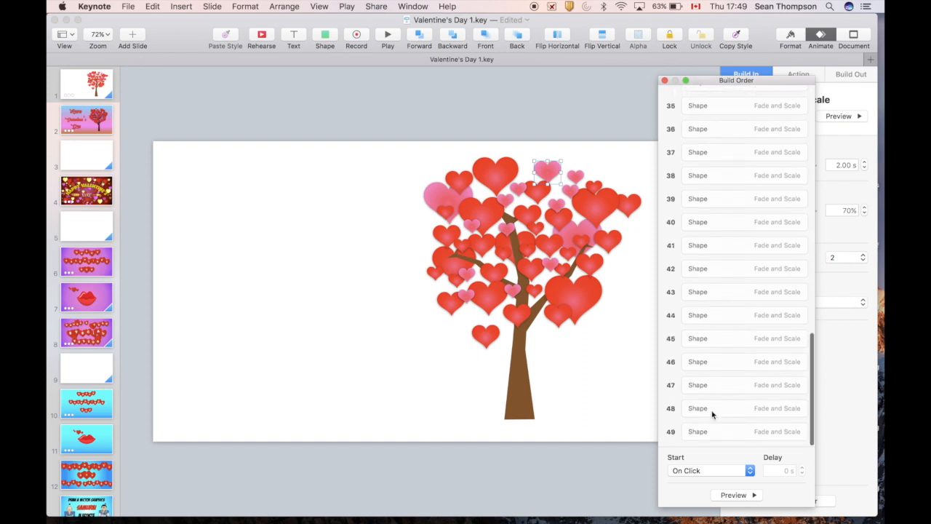
pyautogui.keyDown('shift'); pyautogui.click(709, 432); pyautogui.keyUp('shift')
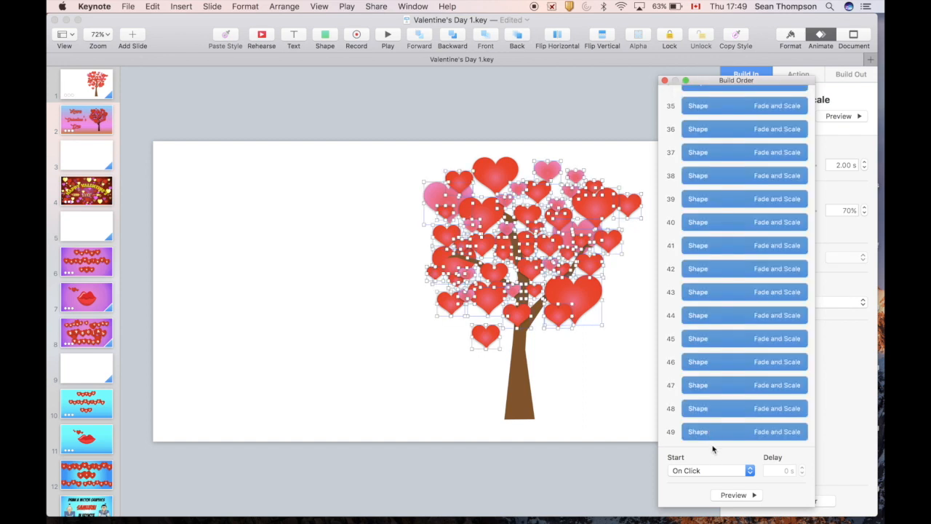
pyautogui.click(712, 470)
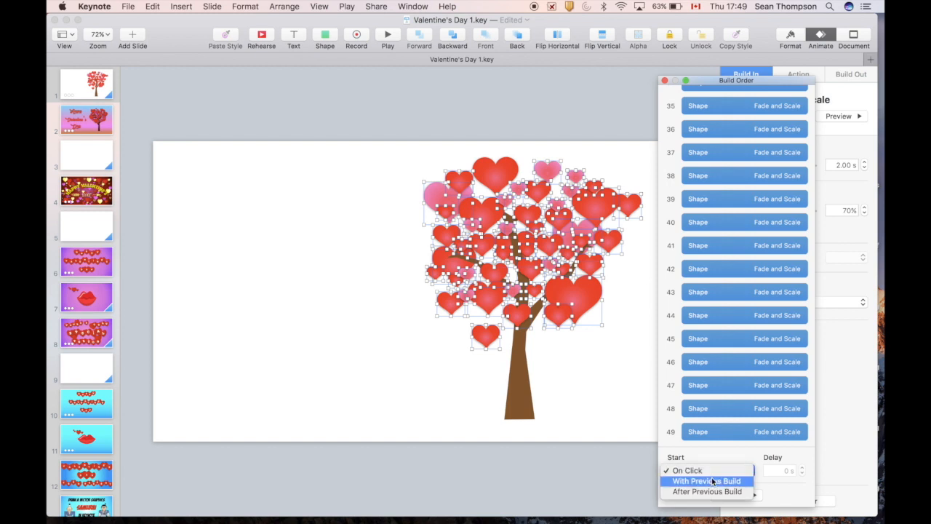
pyautogui.click(710, 479)
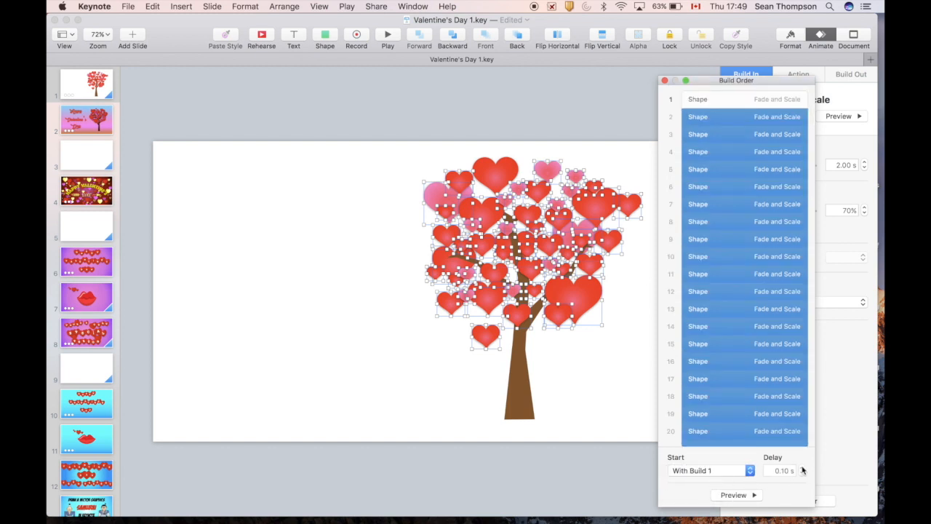
# - Move the Build Order window off the tree and add the Flip action effect to the selected hearts
pyautogui.click(819, 73)
pyautogui.moveTo(800, 85); pyautogui.dragTo(389, 111)
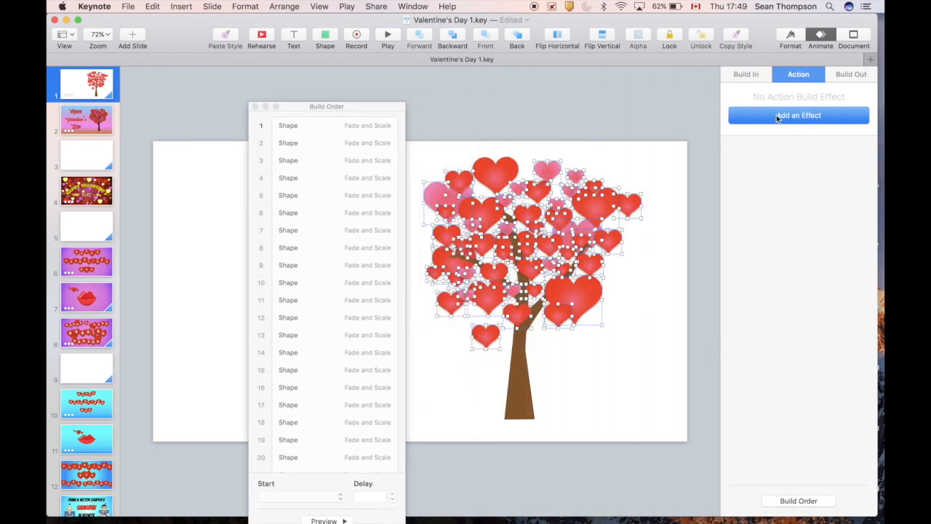
pyautogui.click(776, 116)
pyautogui.click(764, 262)
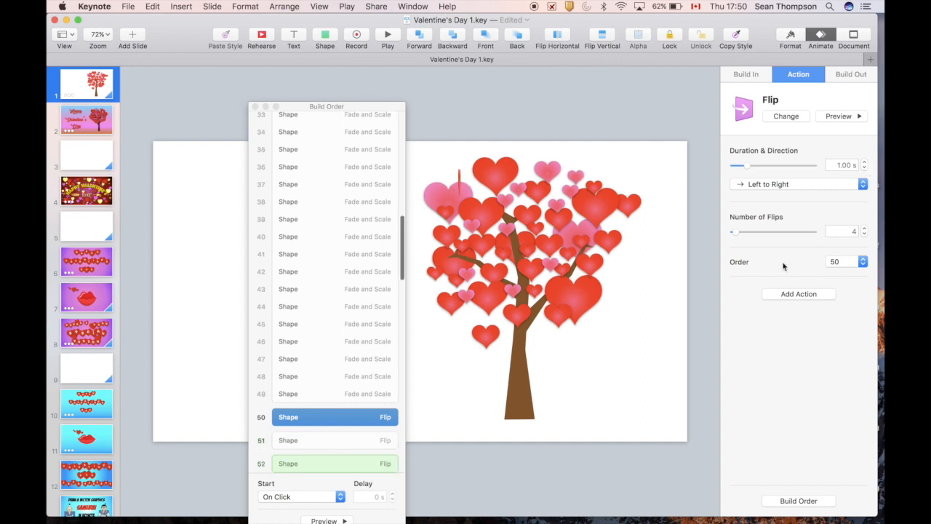
# - Set Flip build 50 to a duration of 2.00 s and have it start After Build 49
pyautogui.click(864, 164)
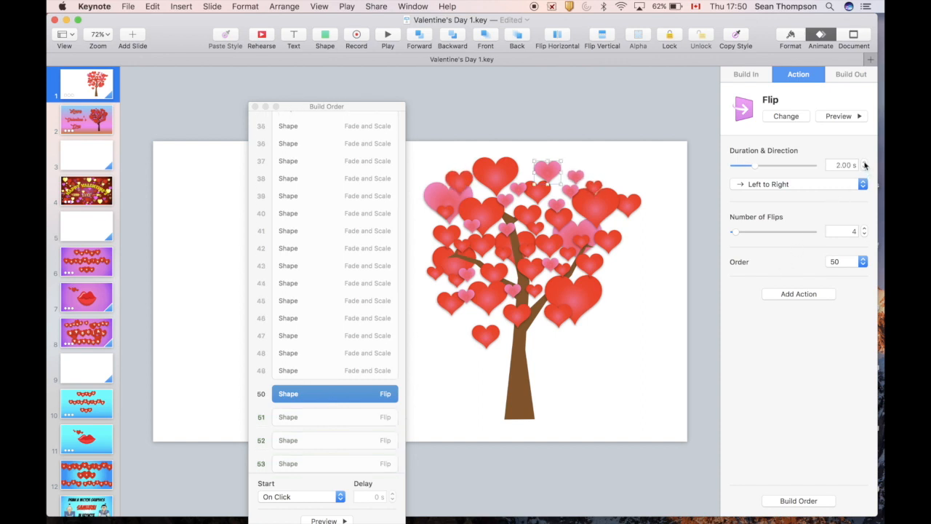
pyautogui.click(317, 391)
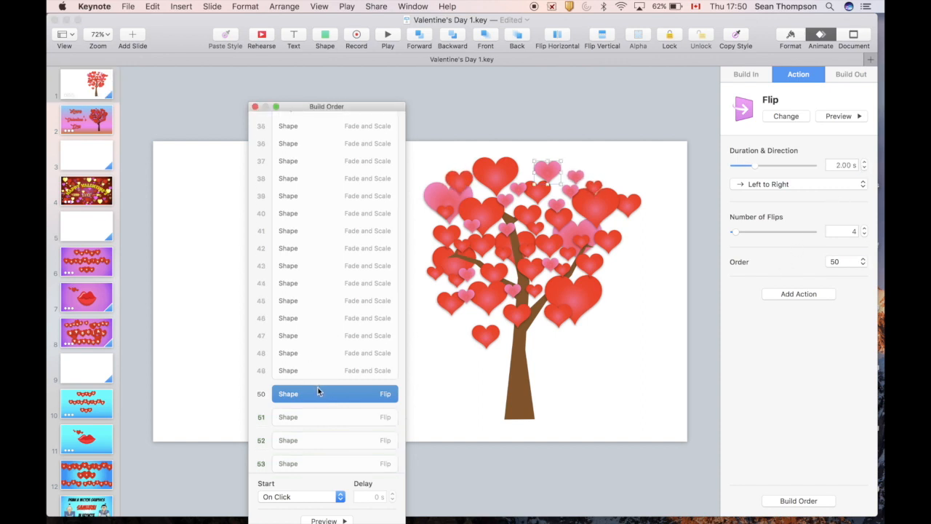
pyautogui.click(298, 496)
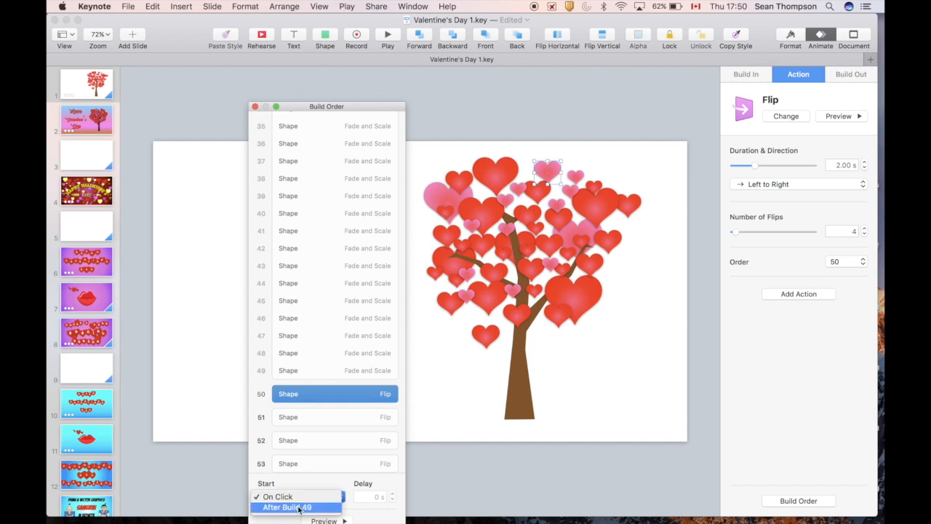
pyautogui.click(293, 507)
# - Set Flip builds 51 to 97 to start With Build 50 with a 0.10 s delay
pyautogui.scroll(-20, 329, 392)
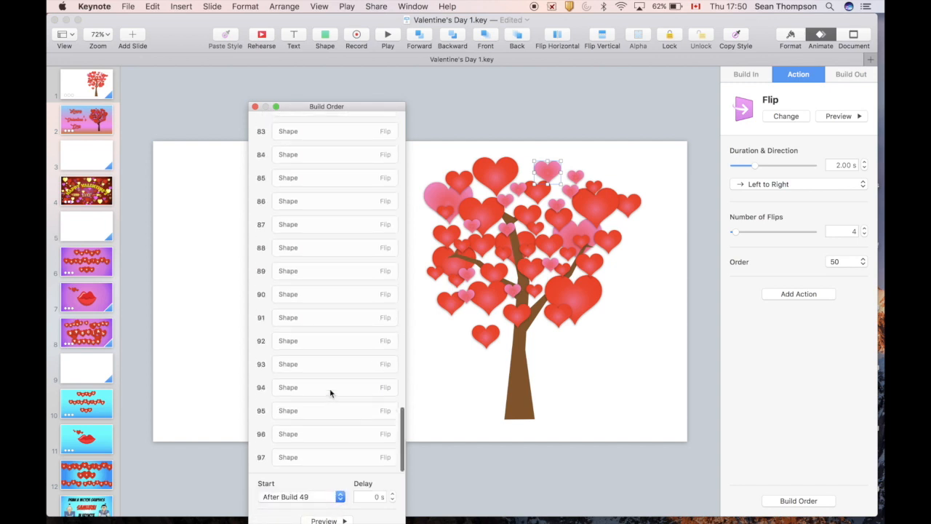
pyautogui.click(315, 459)
pyautogui.scroll(10, 315, 459)
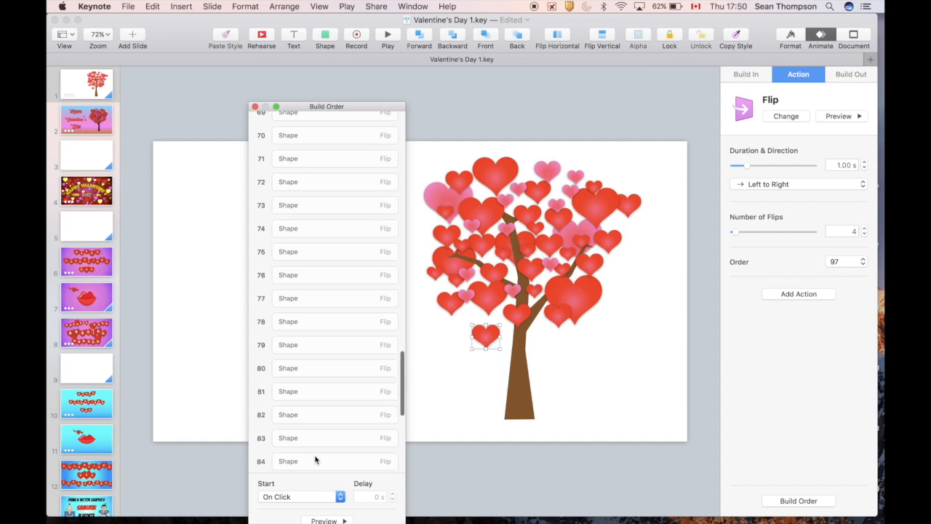
pyautogui.scroll(5, 315, 458)
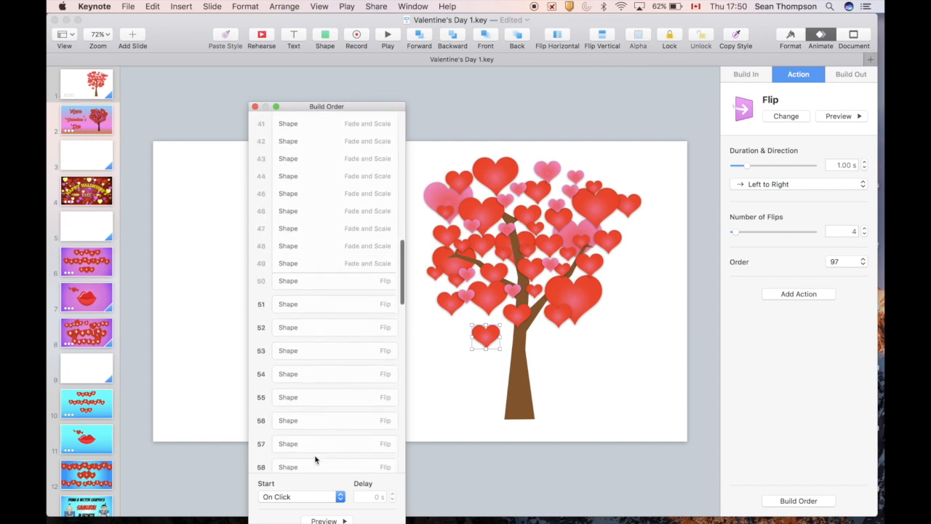
pyautogui.keyDown('shift'); pyautogui.click(322, 318); pyautogui.keyUp('shift')
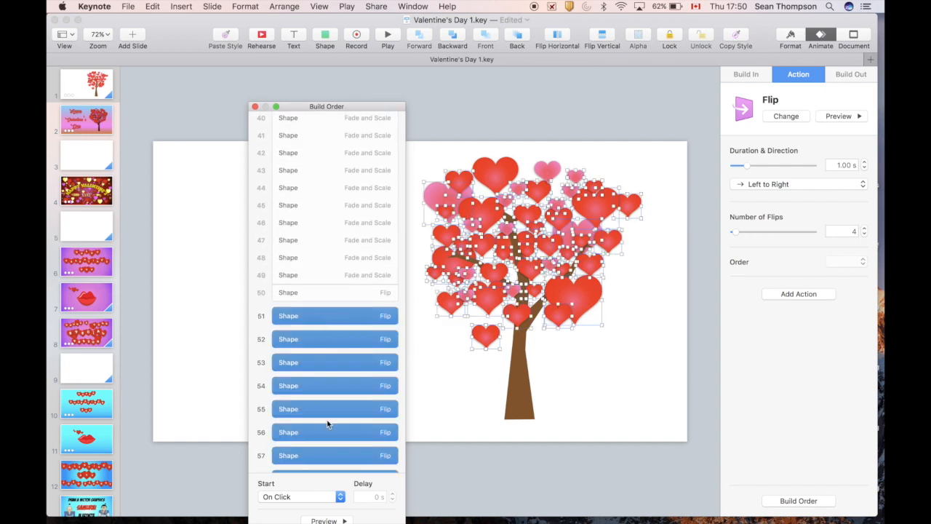
pyautogui.click(305, 497)
pyautogui.click(311, 472)
pyautogui.click(393, 494)
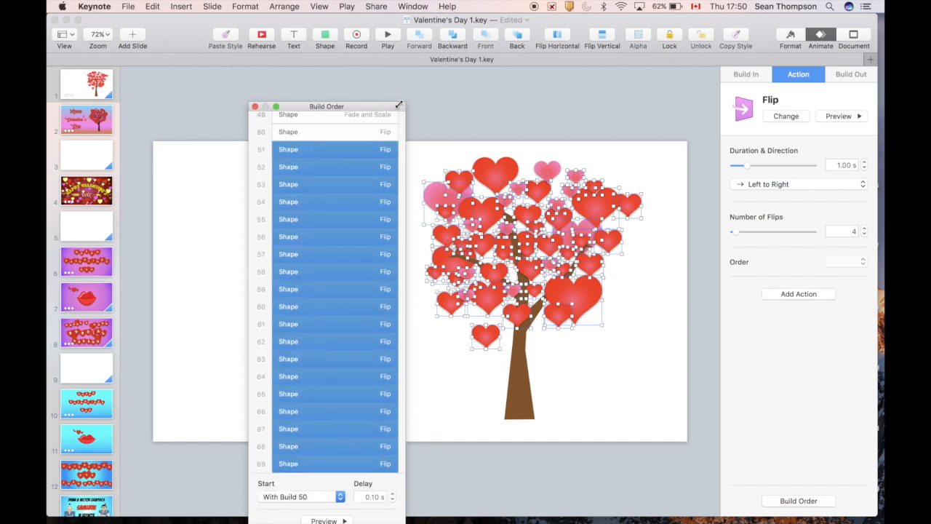
# - Play the slide to check the heart animation, exit the slideshow and deselect the hearts
pyautogui.click(393, 37)
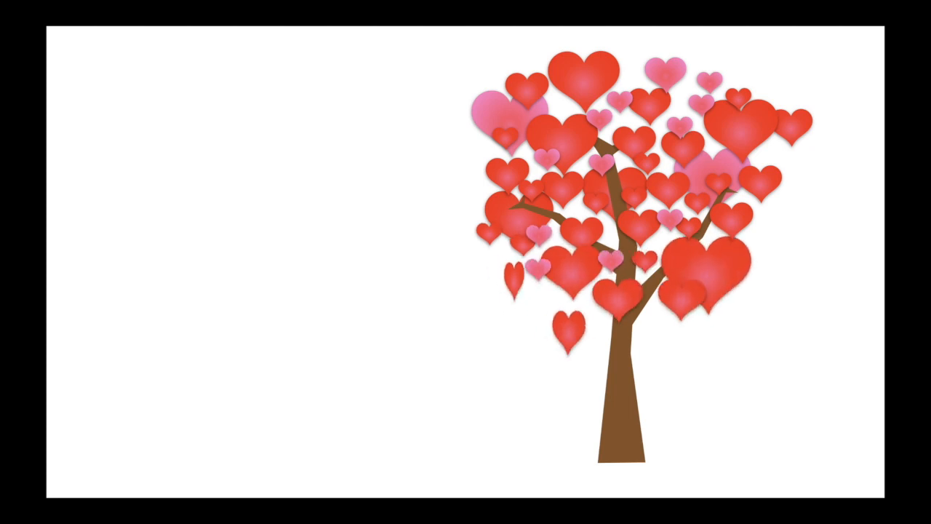
pyautogui.press('Escape')
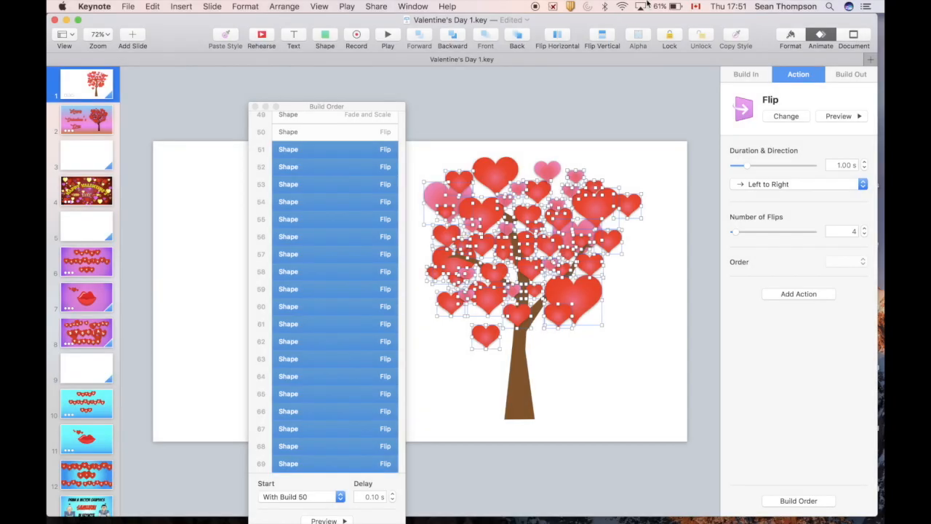
pyautogui.click(624, 94)
# - Select Fade and Scale builds 1 to 49 and shorten their duration to 0.90 s
pyautogui.scroll(10, 349, 176)
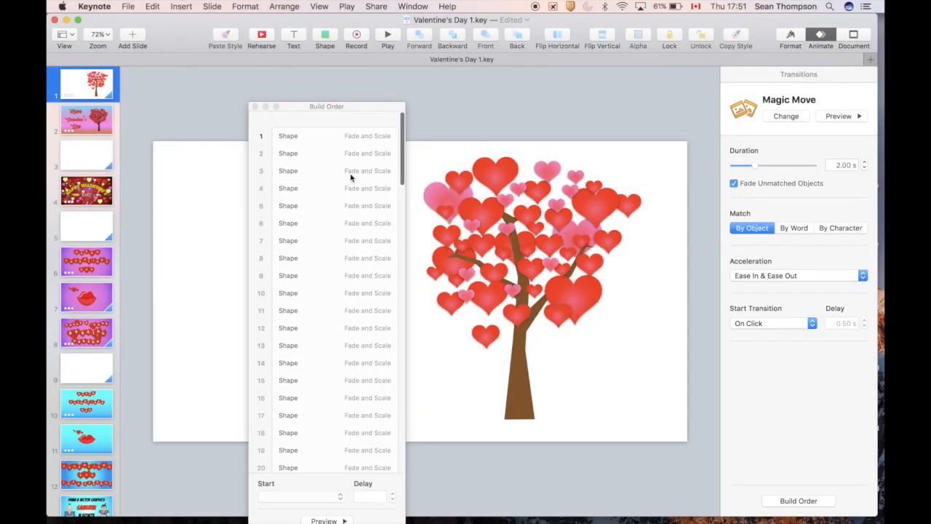
pyautogui.click(343, 128)
pyautogui.scroll(-10, 322, 297)
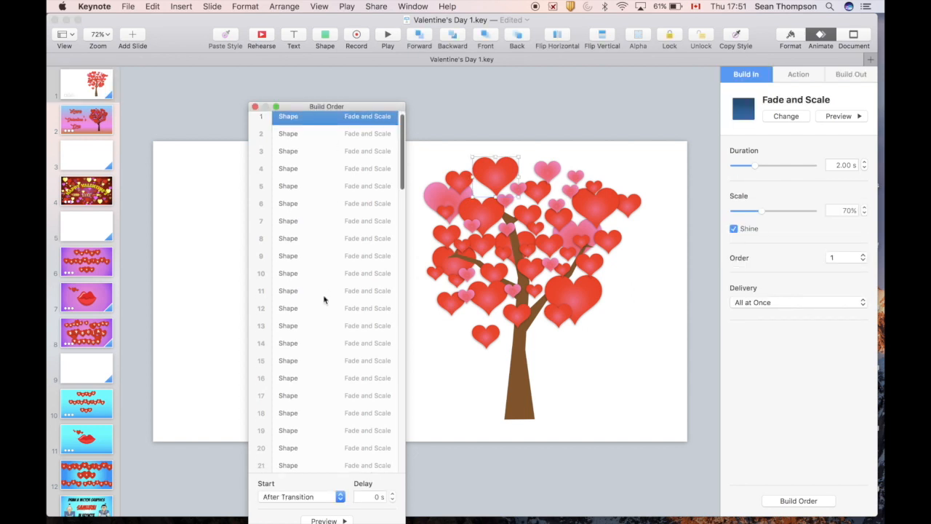
pyautogui.keyDown('shift'); pyautogui.click(324, 316); pyautogui.keyUp('shift')
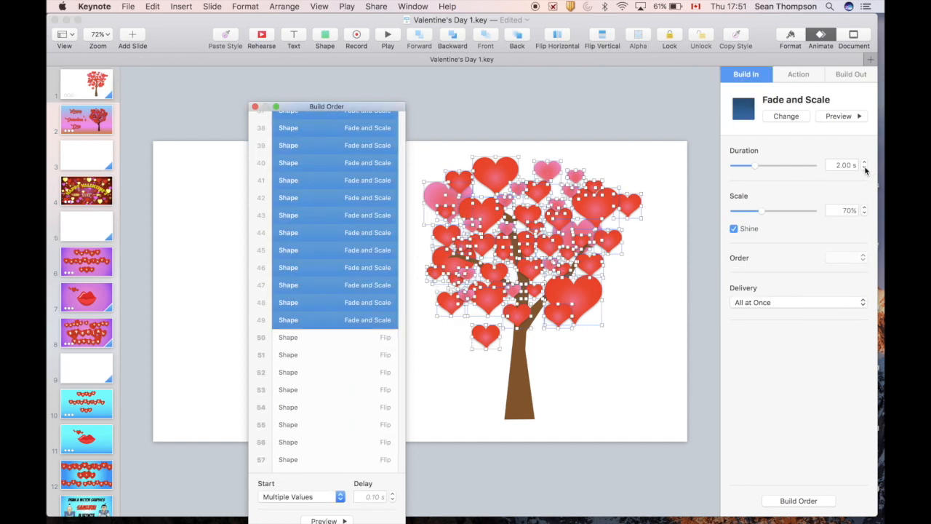
pyautogui.click(864, 169)
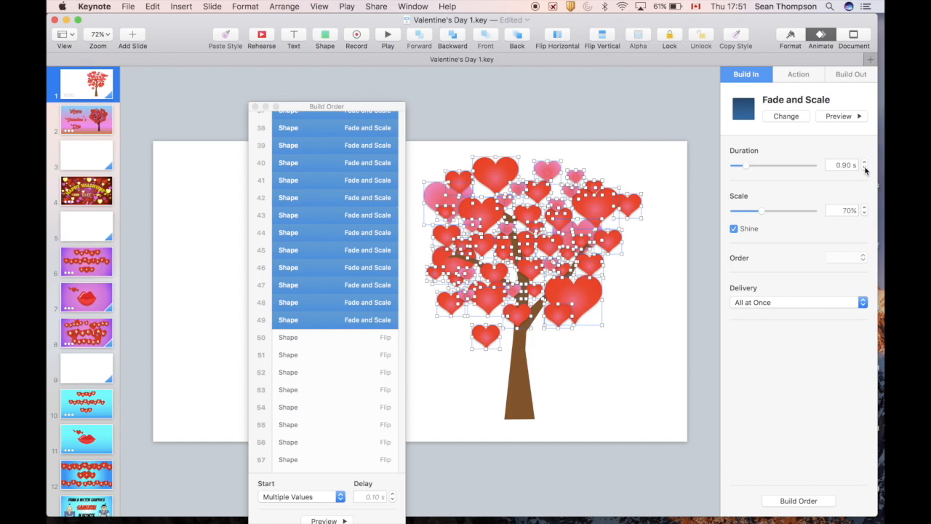
pyautogui.click(579, 100)
pyautogui.click(320, 341)
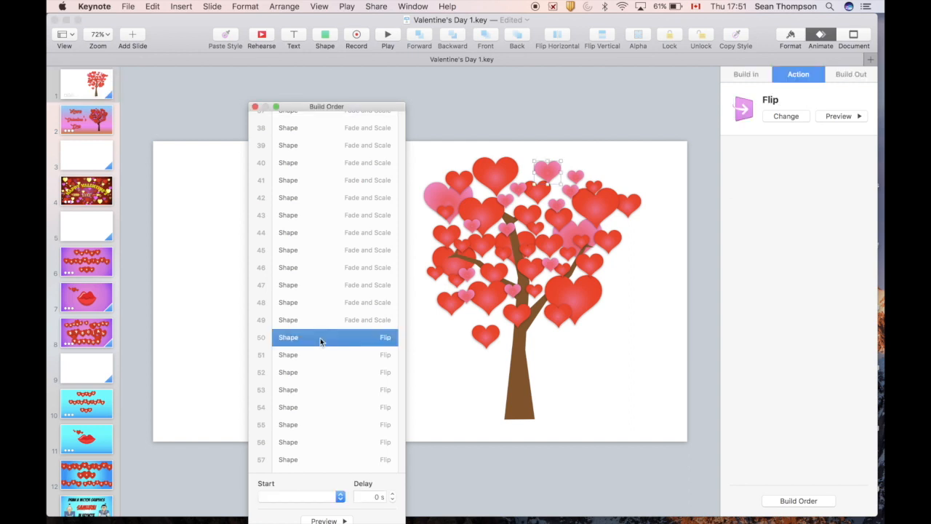
pyautogui.scroll(-10, 305, 437)
pyautogui.keyDown('shift'); pyautogui.click(304, 457); pyautogui.keyUp('shift')
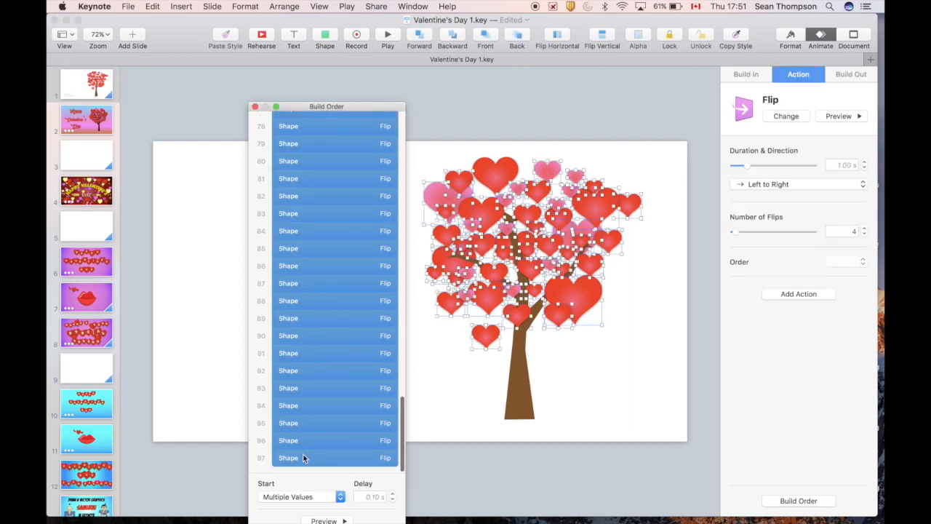
pyautogui.click(438, 455)
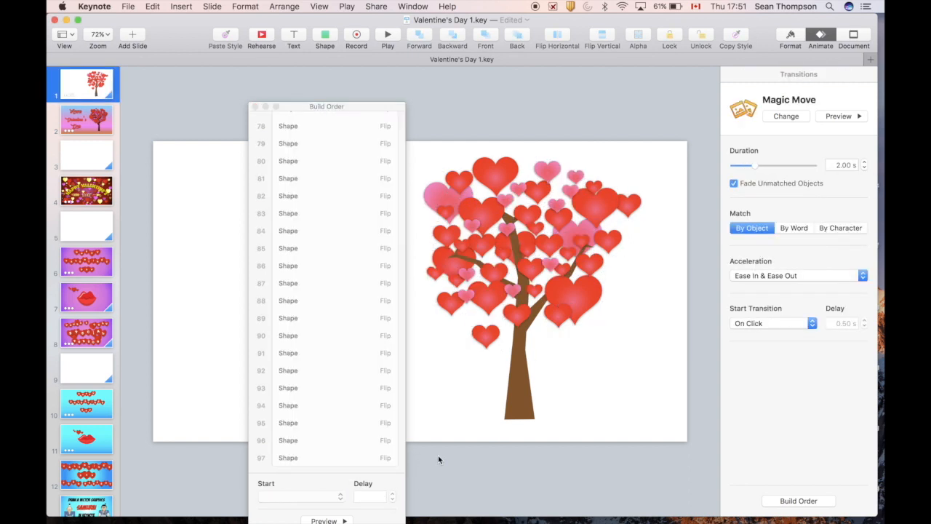
# - Select Flip builds 51 to 97 and set their delay to 0 s
pyautogui.scroll(3, 364, 321)
pyautogui.scroll(7, 364, 321)
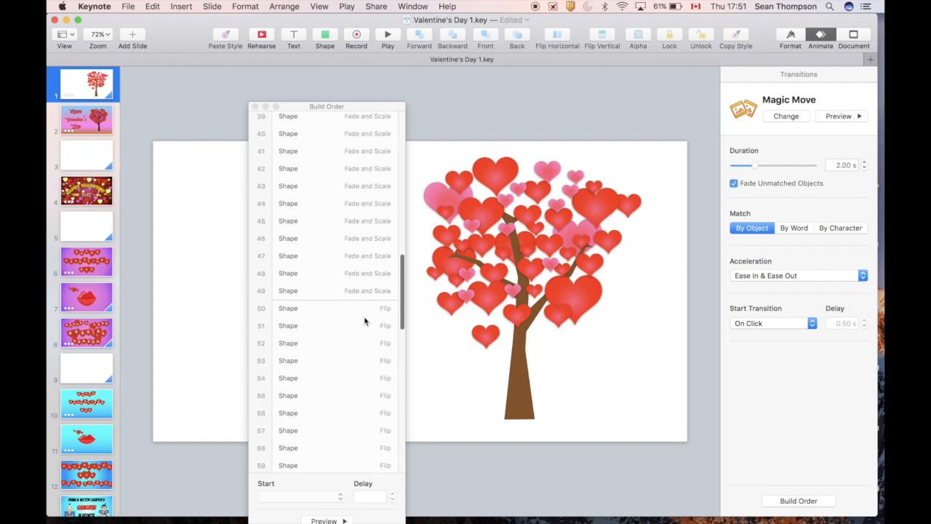
pyautogui.click(366, 310)
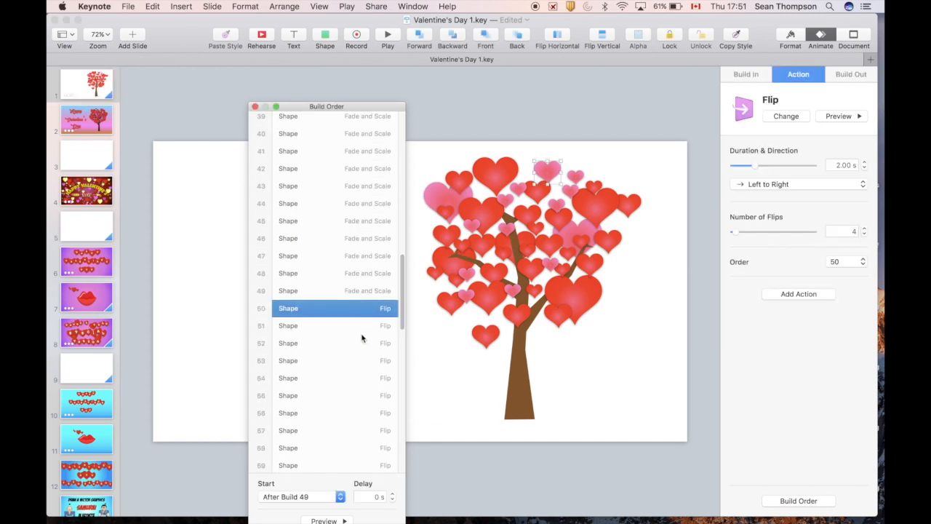
pyautogui.scroll(-1, 362, 320)
pyautogui.click(358, 304)
pyautogui.scroll(-9, 357, 305)
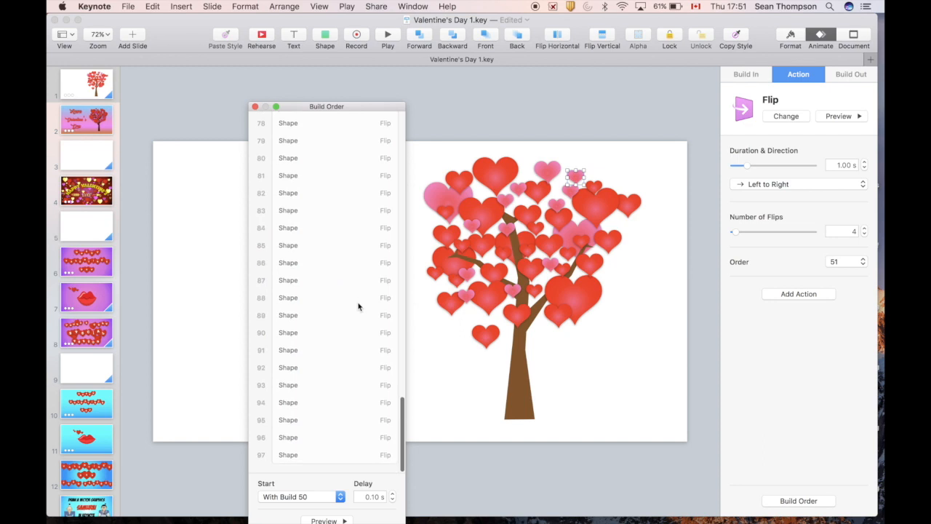
pyautogui.keyDown('shift'); pyautogui.click(332, 458); pyautogui.keyUp('shift')
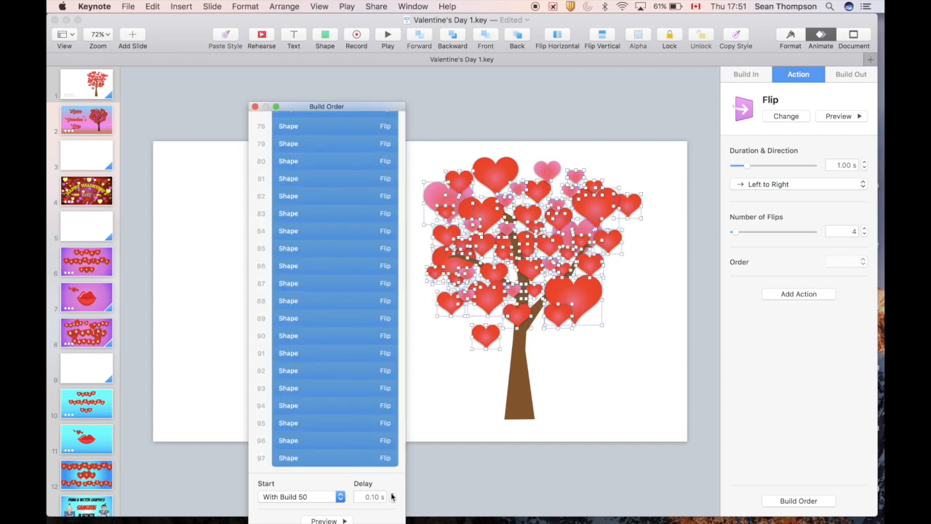
pyautogui.click(439, 434)
# - Select the odd-numbered Flip builds from 51 to 87 and set their delay to 0.10 s
pyautogui.scroll(6, 345, 315)
pyautogui.scroll(3, 346, 316)
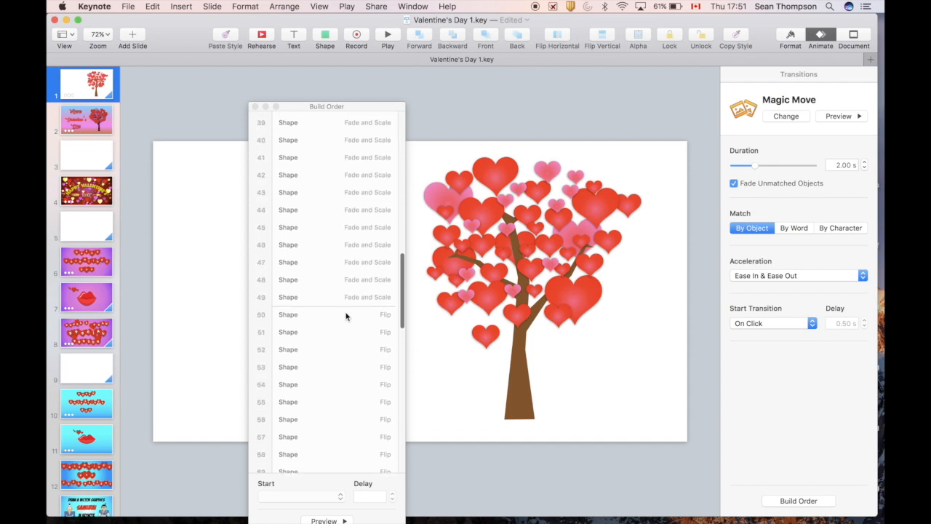
pyautogui.click(349, 296)
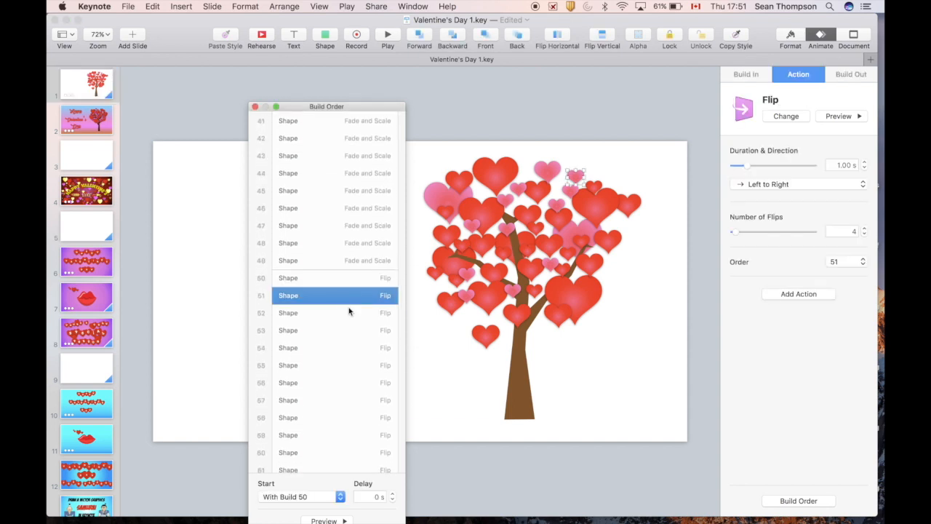
pyautogui.keyDown('super'); pyautogui.click(345, 331); pyautogui.keyUp('super')
pyautogui.keyDown('super'); pyautogui.click(344, 364); pyautogui.keyUp('super')
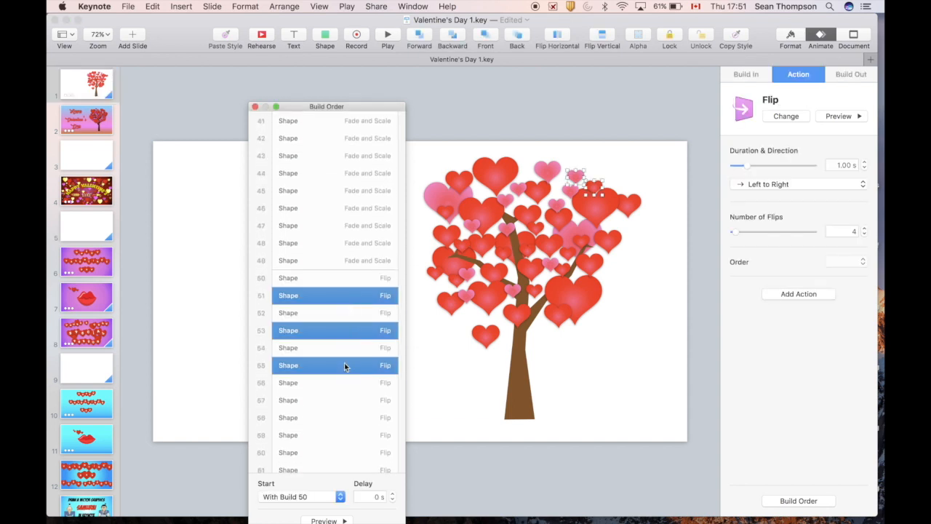
pyautogui.keyDown('super'); pyautogui.click(348, 401); pyautogui.keyUp('super')
pyautogui.keyDown('super'); pyautogui.click(347, 437); pyautogui.keyUp('super')
pyautogui.scroll(-5, 348, 440)
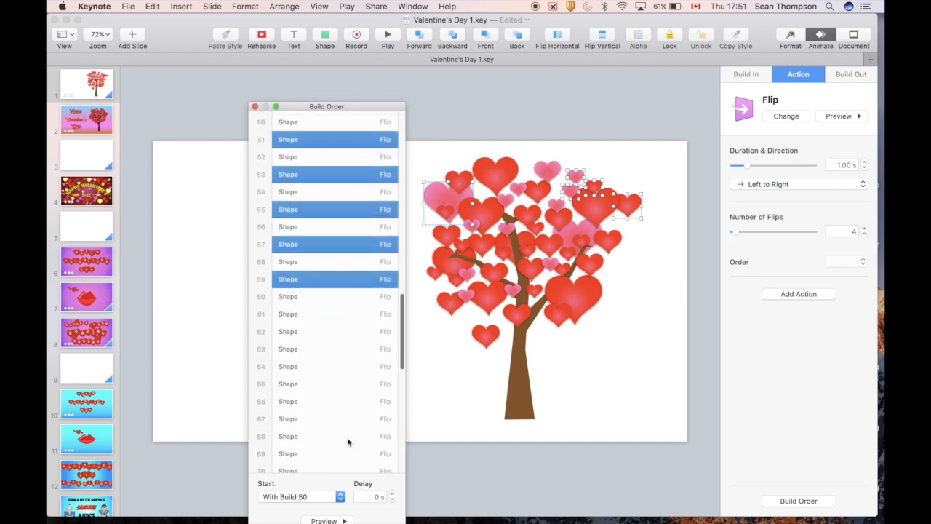
pyautogui.keyDown('super'); pyautogui.click(367, 316); pyautogui.keyUp('super')
pyautogui.keyDown('super'); pyautogui.click(358, 349); pyautogui.keyUp('super')
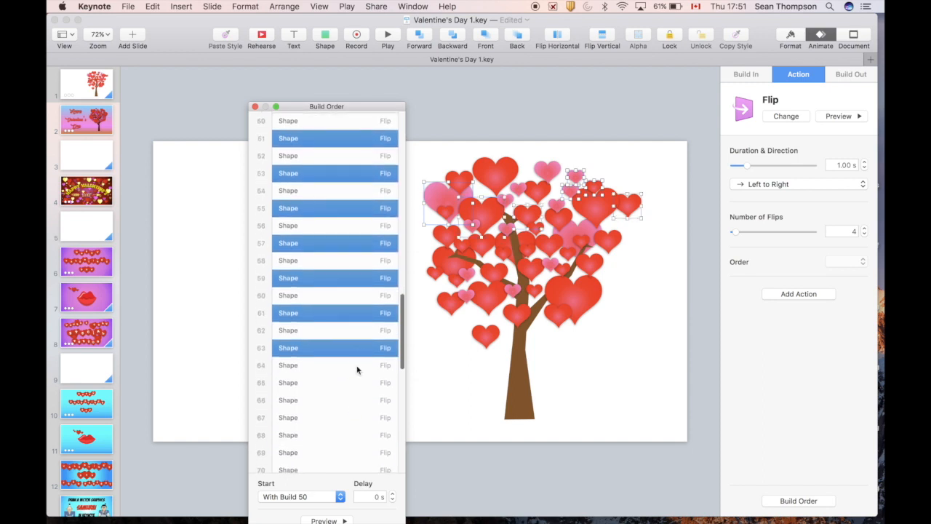
pyautogui.keyDown('super'); pyautogui.click(356, 383); pyautogui.keyUp('super')
pyautogui.keyDown('super'); pyautogui.click(351, 419); pyautogui.keyUp('super')
pyautogui.keyDown('super'); pyautogui.click(346, 455); pyautogui.keyUp('super')
pyautogui.scroll(-10, 345, 458)
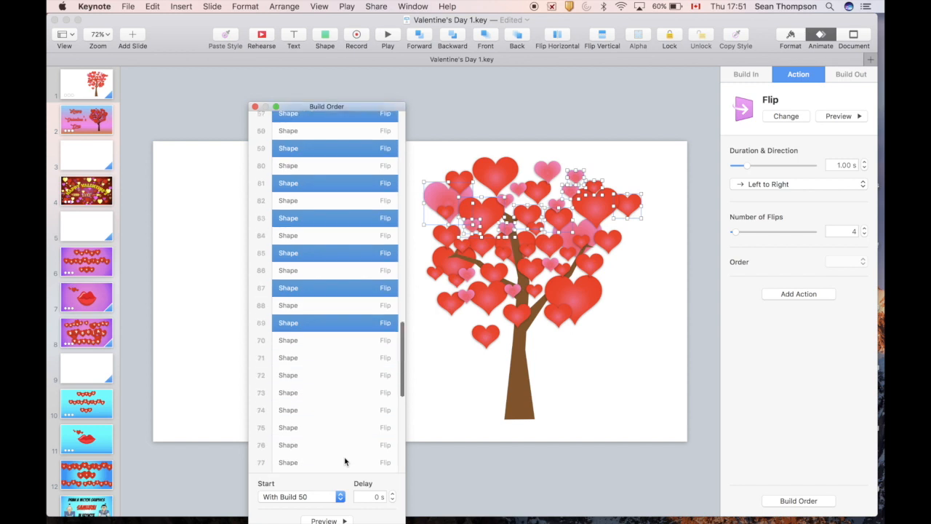
pyautogui.keyDown('super'); pyautogui.click(344, 458); pyautogui.keyUp('super')
pyautogui.keyDown('super'); pyautogui.click(337, 423); pyautogui.keyUp('super')
pyautogui.keyDown('super'); pyautogui.click(332, 389); pyautogui.keyUp('super')
pyautogui.keyDown('super'); pyautogui.click(328, 354); pyautogui.keyUp('super')
pyautogui.keyDown('super'); pyautogui.click(324, 319); pyautogui.keyUp('super')
pyautogui.keyDown('super'); pyautogui.click(308, 252); pyautogui.keyUp('super')
pyautogui.keyDown('super'); pyautogui.click(311, 216); pyautogui.keyUp('super')
pyautogui.keyDown('super'); pyautogui.click(315, 183); pyautogui.keyUp('super')
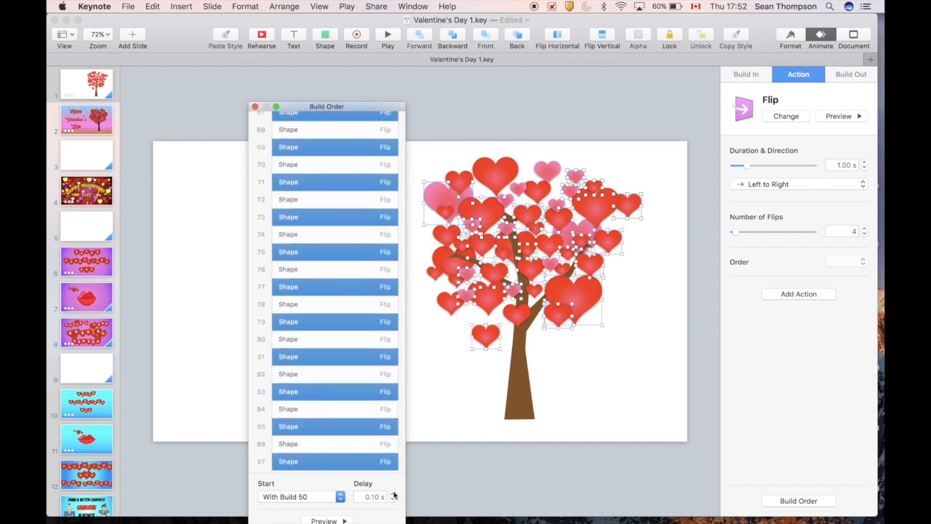
# - Play the slide to check the staggered heart flips, exit the slideshow and close the build order list
pyautogui.click(422, 437)
pyautogui.click(388, 36)
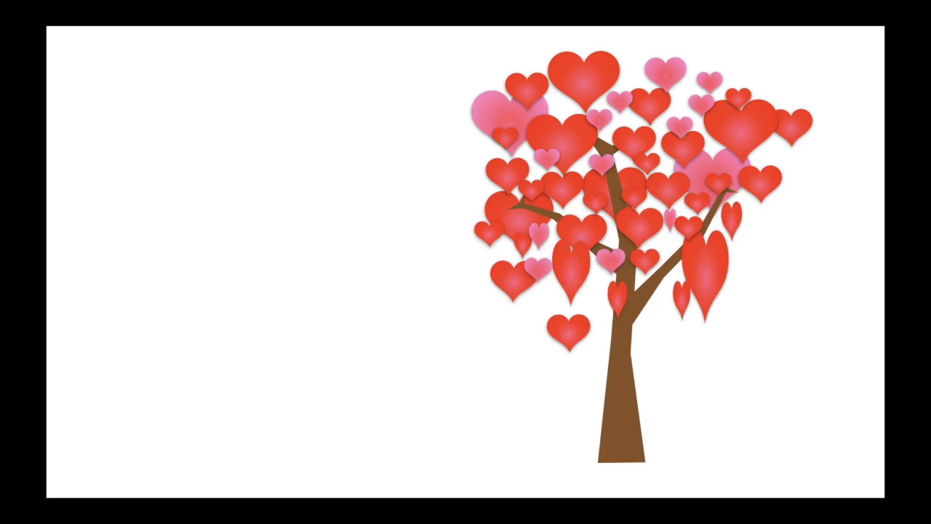
pyautogui.press('Escape')
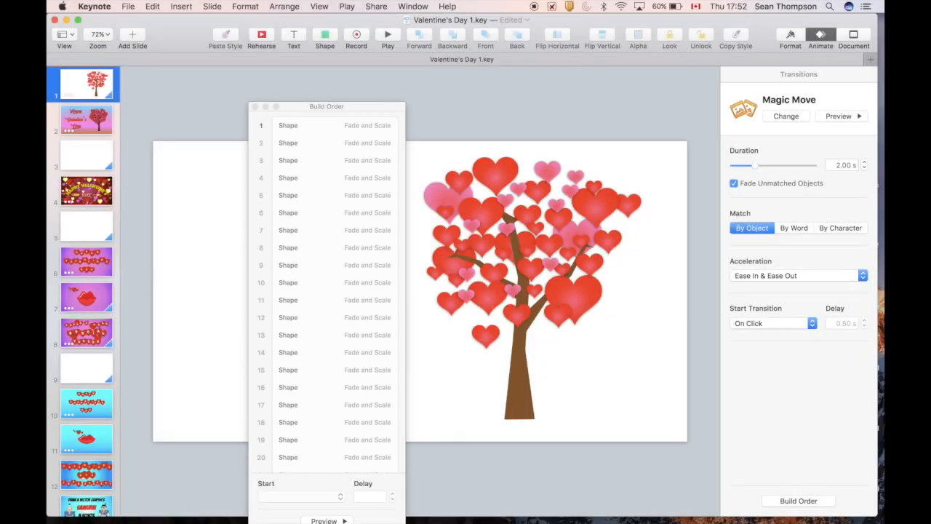
pyautogui.click(256, 106)
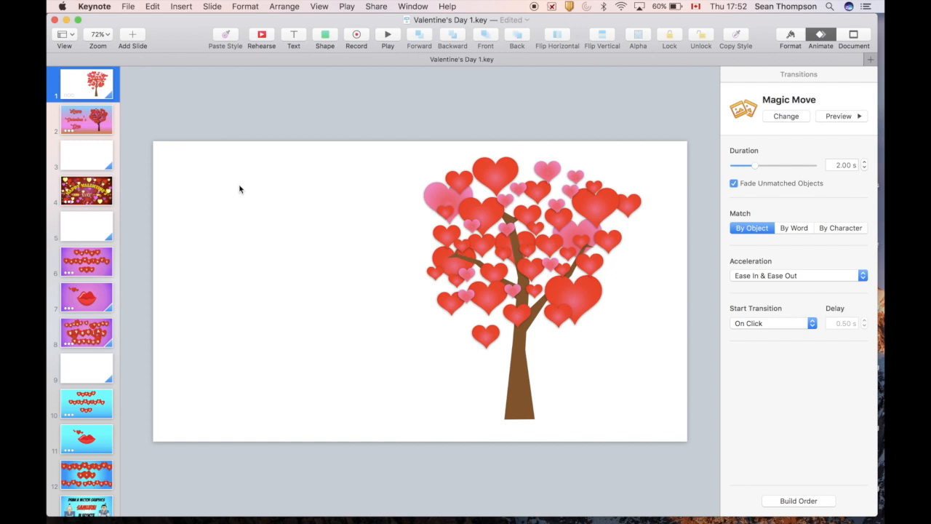
# - Fill the slide background with an advanced gradient and make it linear at 270°
pyautogui.click(790, 38)
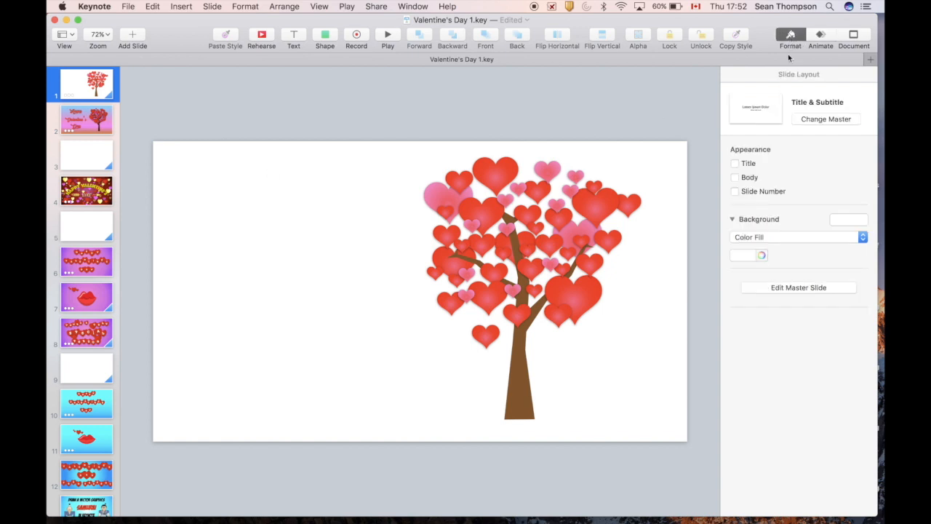
pyautogui.click(765, 238)
pyautogui.click(769, 258)
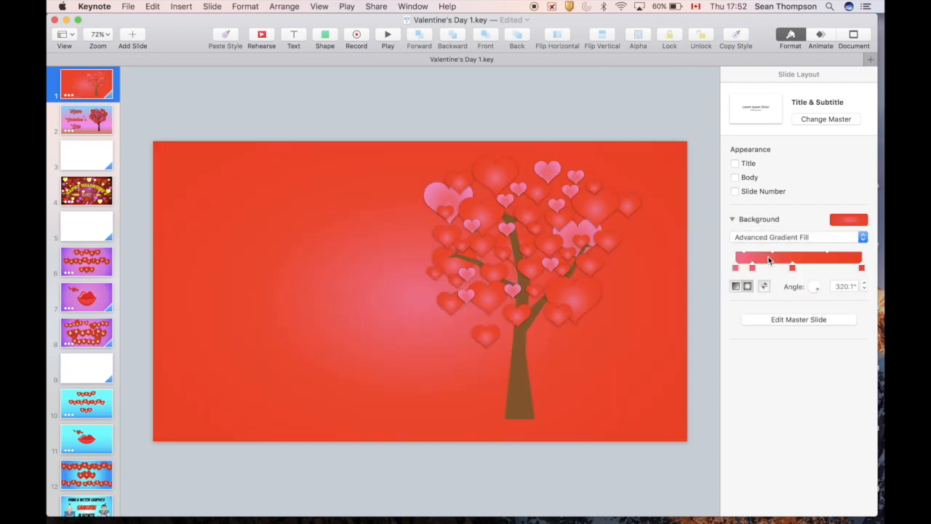
pyautogui.click(736, 287)
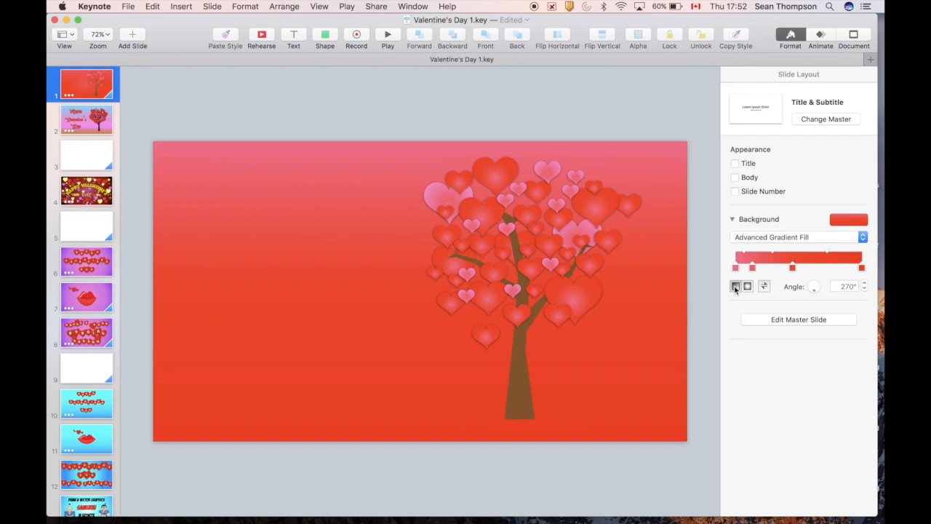
# - Shift the first three background gradient stops toward the dark red end to widen the pink area
pyautogui.click(799, 267)
pyautogui.moveTo(799, 269); pyautogui.dragTo(836, 267)
pyautogui.moveTo(752, 267); pyautogui.dragTo(800, 267)
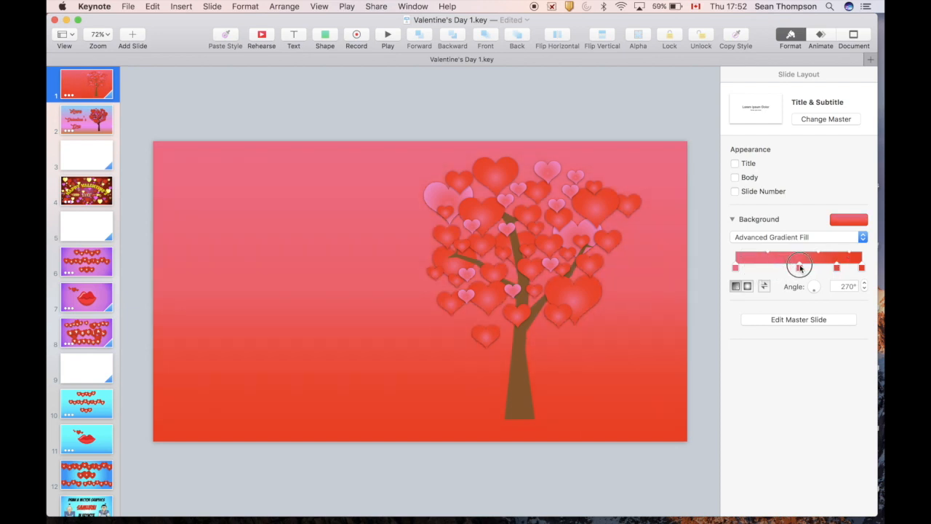
pyautogui.moveTo(735, 268); pyautogui.dragTo(772, 269)
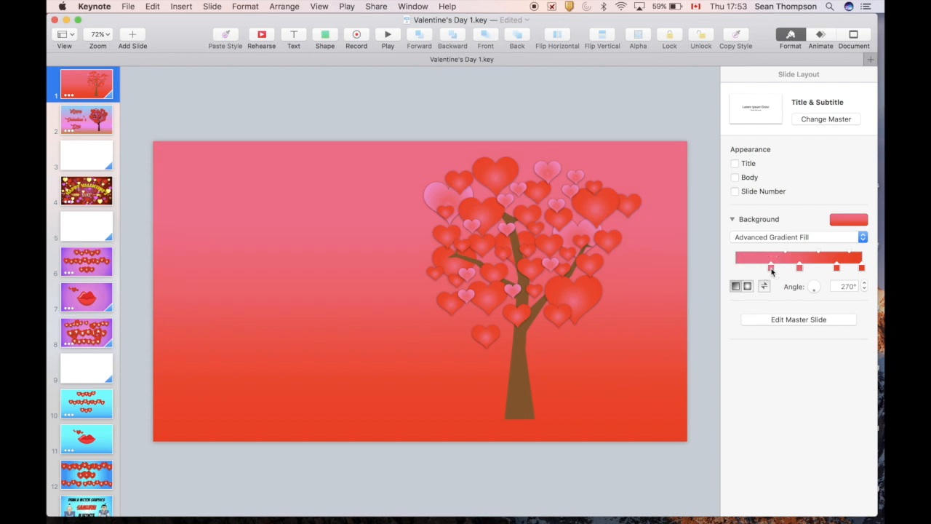
# - Darken the last background gradient stop to hex BE2600 by lowering its red value to 190
pyautogui.doubleClick(861, 268)
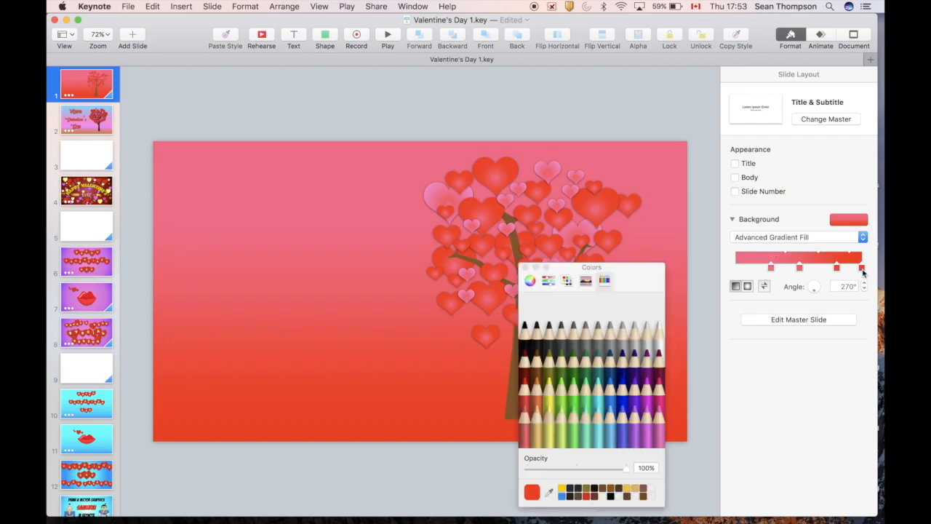
pyautogui.click(548, 281)
pyautogui.moveTo(626, 334); pyautogui.dragTo(600, 337)
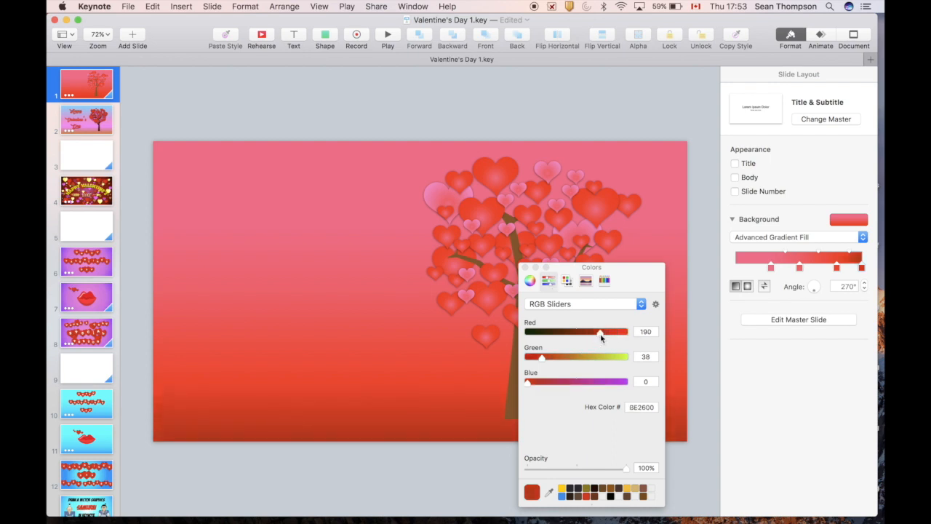
# - Recolor the third background gradient stop to pink FF347F and the second to orange FF8E65, and close the color picker
pyautogui.click(837, 268)
pyautogui.moveTo(539, 386); pyautogui.dragTo(576, 384)
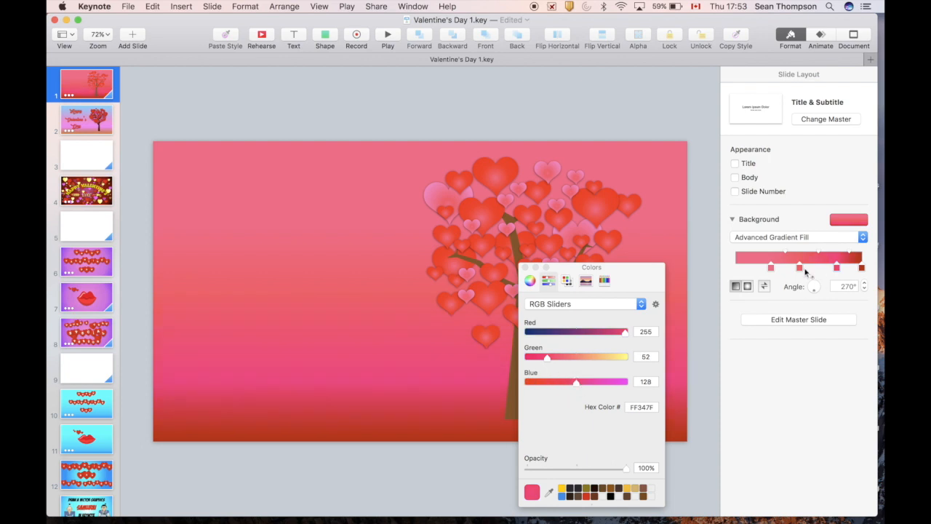
pyautogui.click(799, 268)
pyautogui.moveTo(559, 363); pyautogui.dragTo(581, 366)
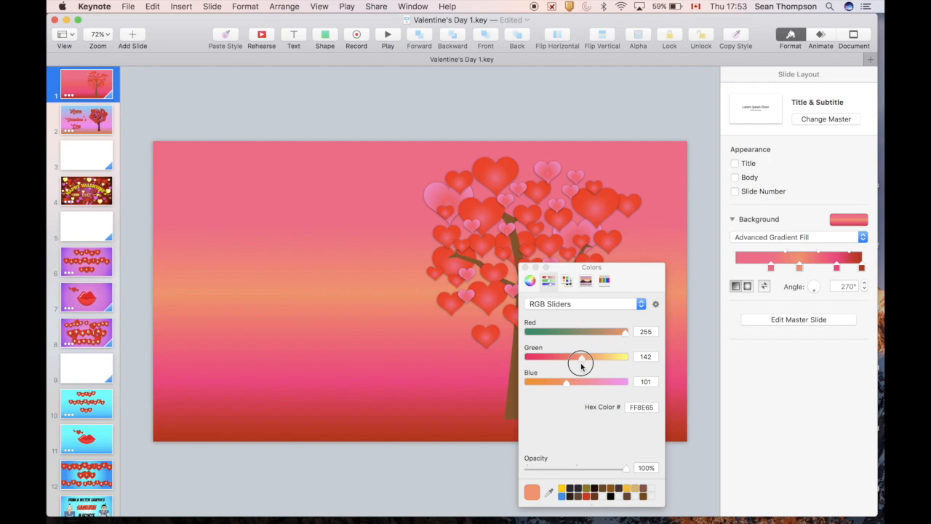
pyautogui.click(525, 267)
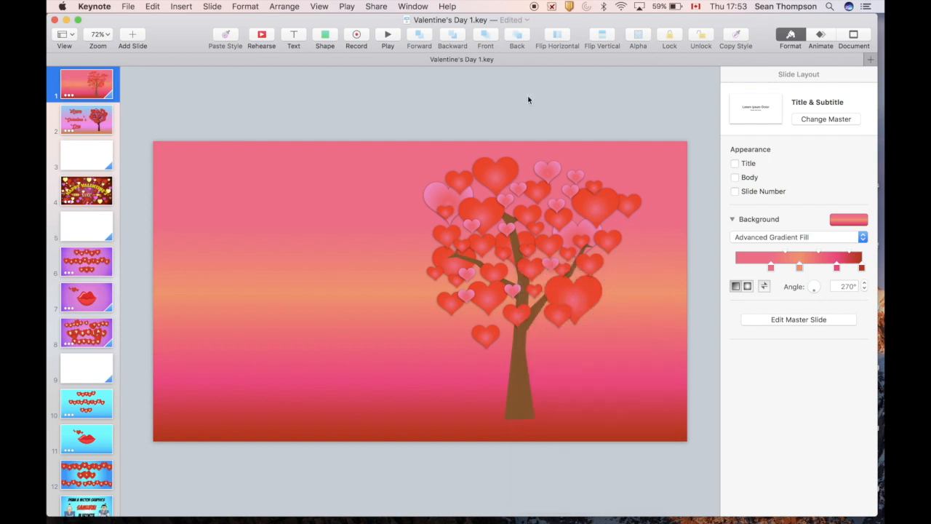
# - Add a text box beside the tree reading "Happy Valentine's Day" and select all its text
pyautogui.click(295, 37)
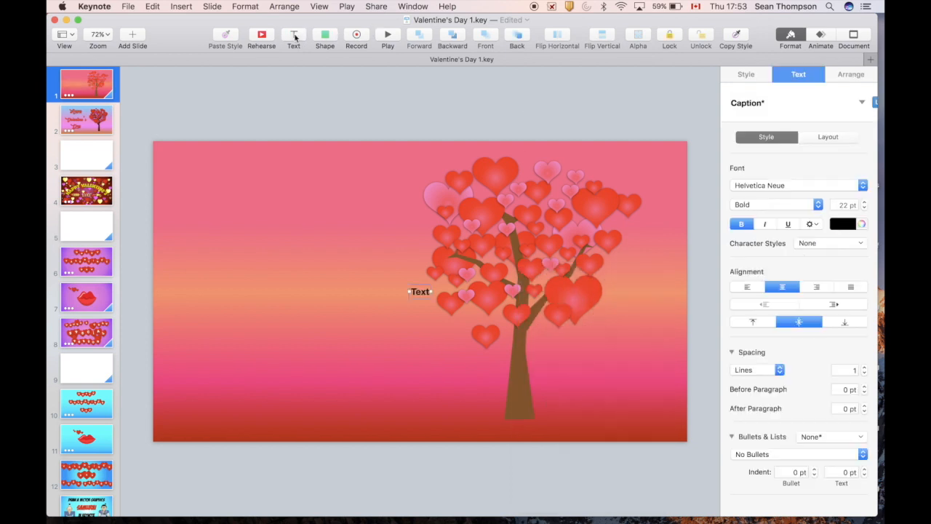
pyautogui.moveTo(422, 294); pyautogui.dragTo(292, 288)
pyautogui.click(290, 285)
pyautogui.write("Happy Valentine's Day")
pyautogui.press('super+a')
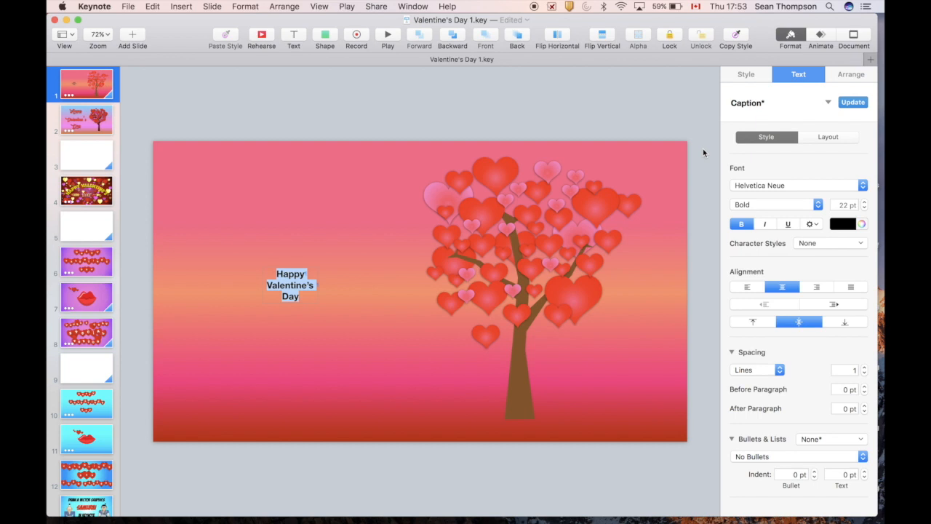
# - Set the font of the greeting text to Merry Christmas Flake
pyautogui.click(764, 186)
pyautogui.scroll(-10, 764, 186)
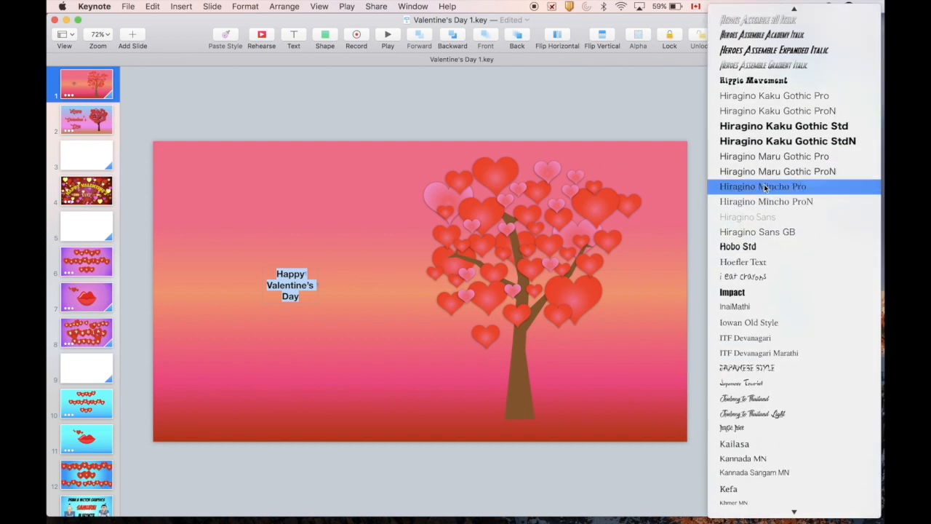
pyautogui.scroll(-4, 764, 184)
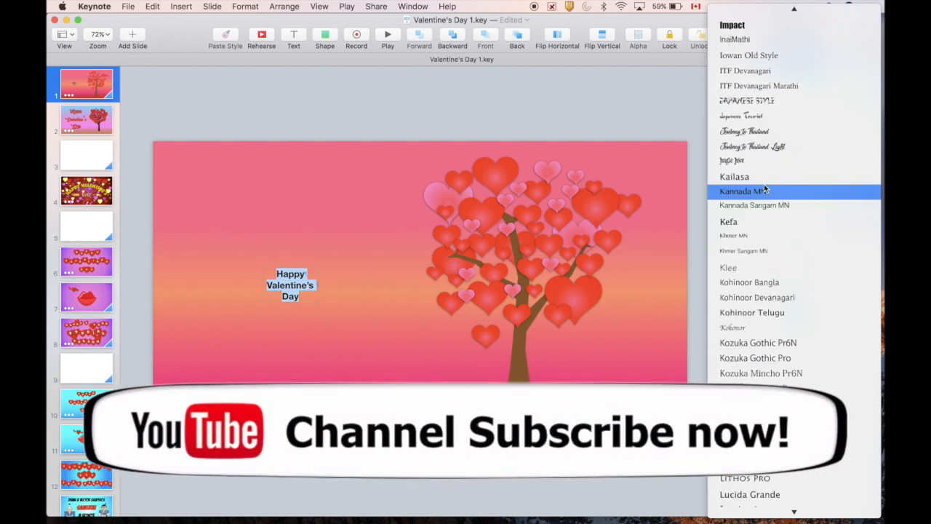
pyautogui.scroll(-6, 764, 184)
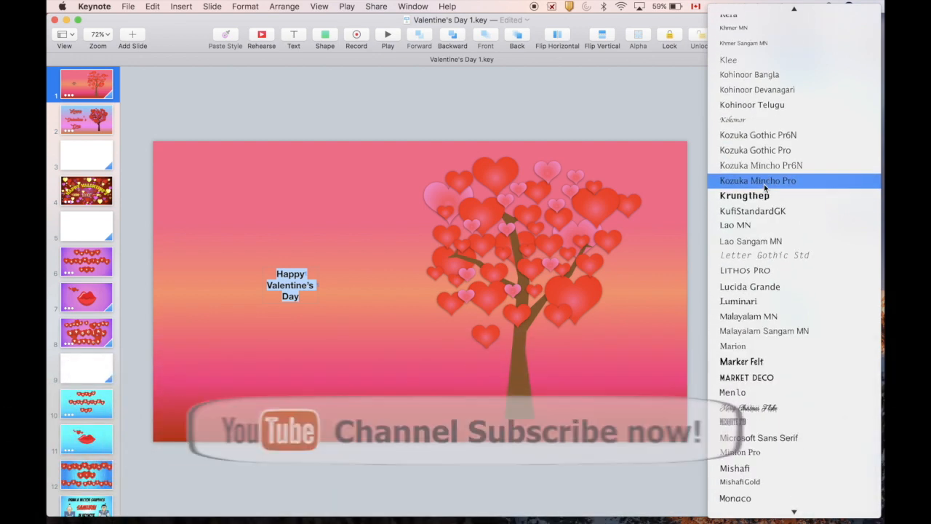
pyautogui.scroll(-4, 765, 186)
pyautogui.scroll(-3, 764, 187)
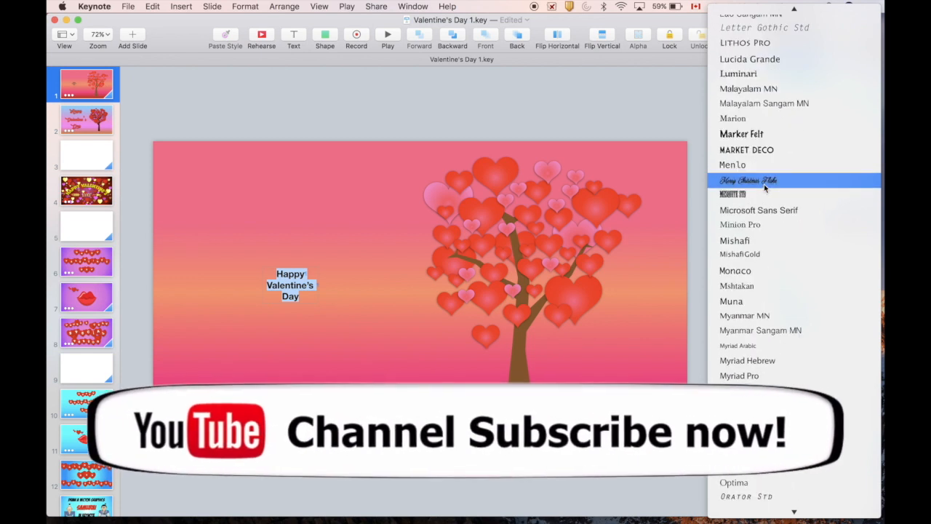
pyautogui.click(765, 187)
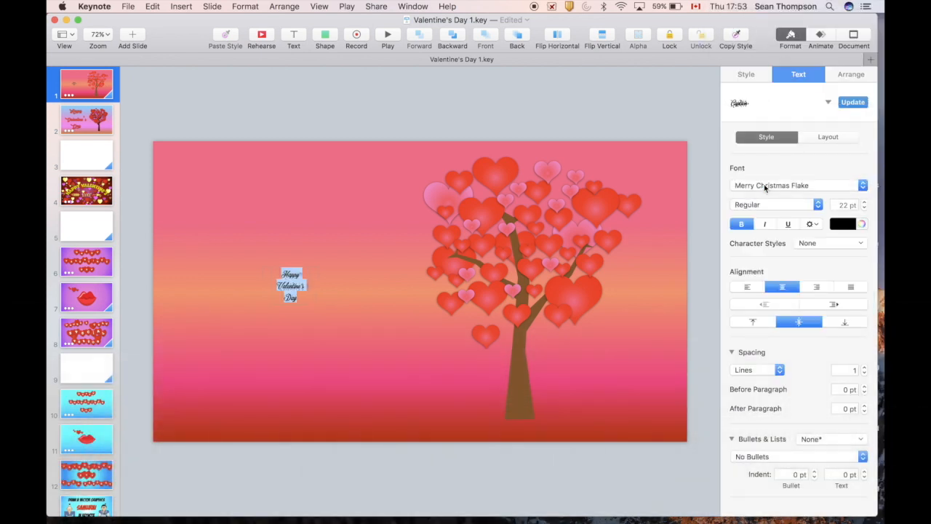
# - Enlarge the greeting text to 160 pt, trying 80 pt and 120 pt first
pyautogui.click(841, 205)
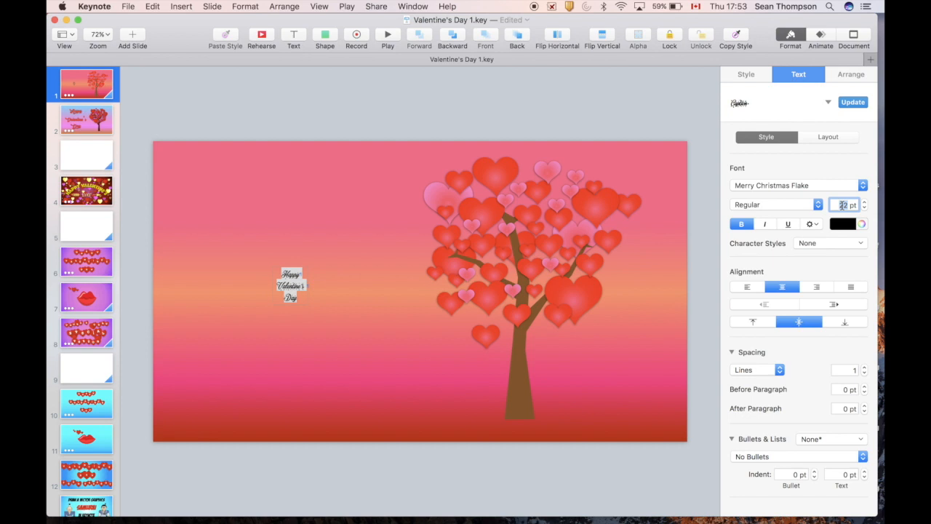
pyautogui.write('80')
pyautogui.press('Return')
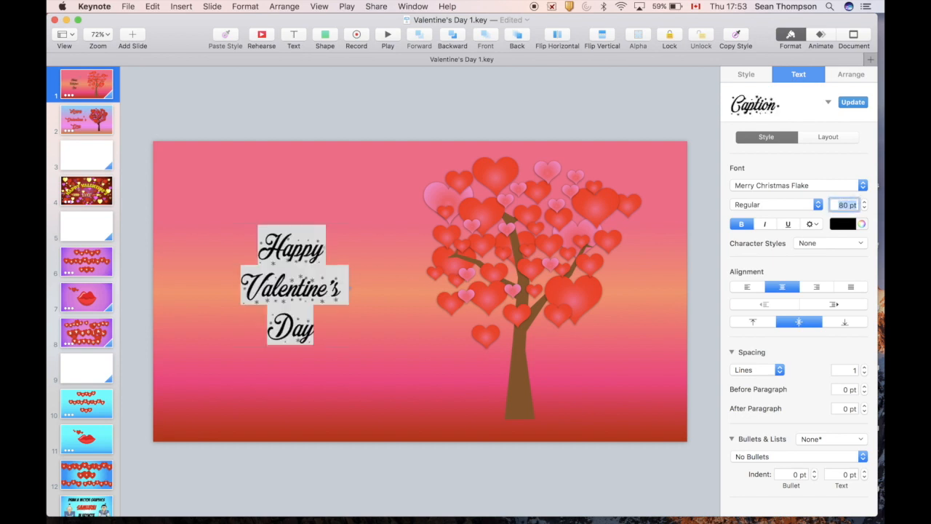
pyautogui.write('120')
pyautogui.press('Return')
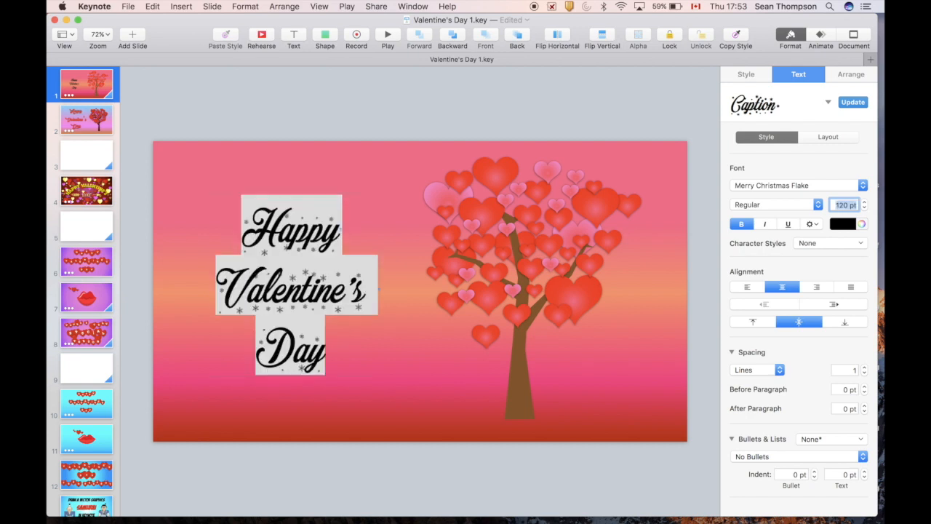
pyautogui.write('160')
pyautogui.press('Return')
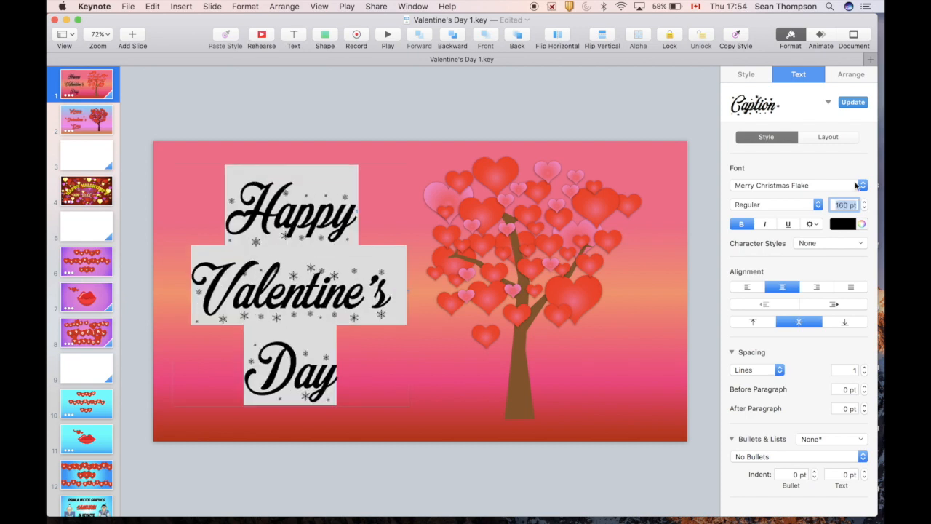
# - Change the font of the greeting text to Barbershop in Thailand
pyautogui.click(819, 185)
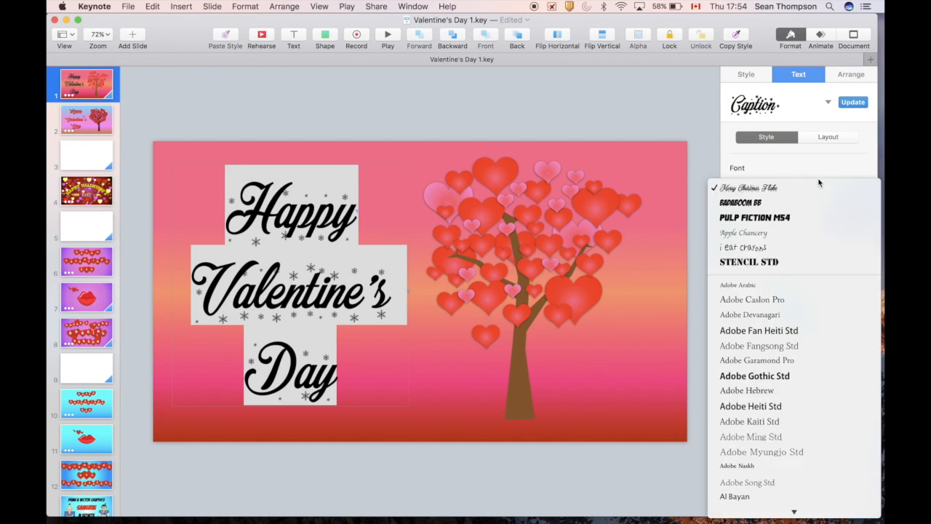
pyautogui.scroll(-10, 801, 276)
pyautogui.scroll(-10, 800, 285)
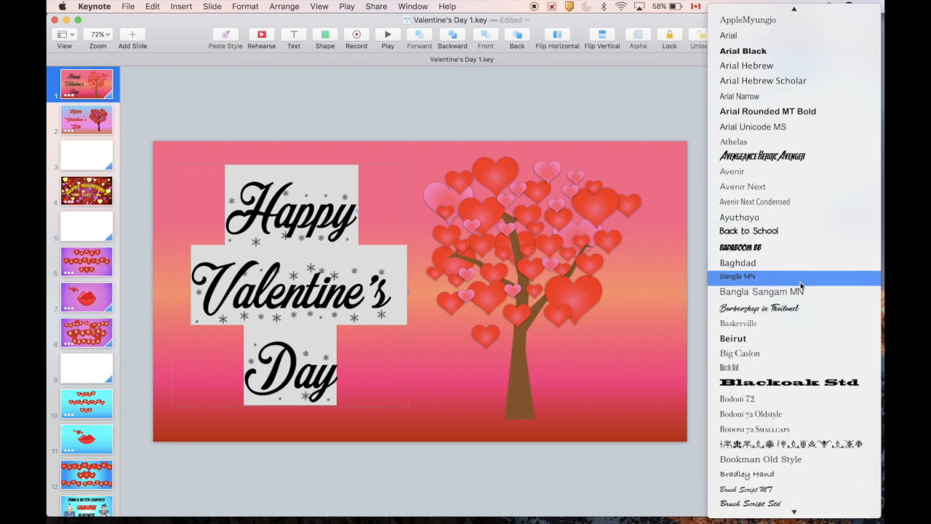
pyautogui.scroll(-2, 800, 285)
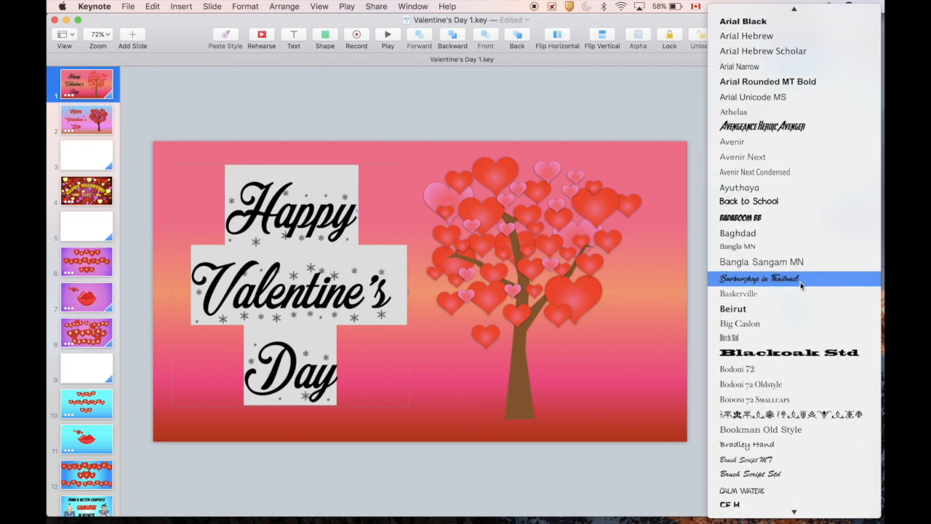
pyautogui.click(801, 285)
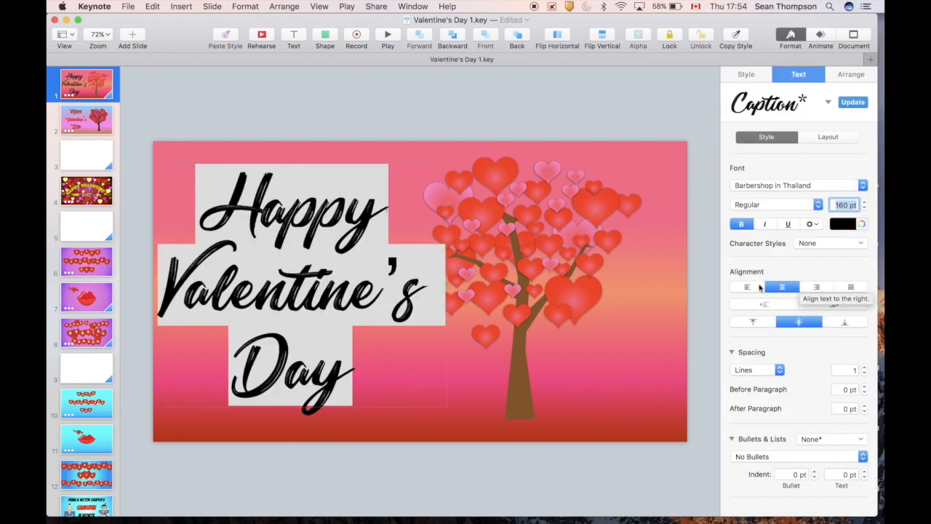
# - Set the size of the greeting text to 140 pt and deselect it
pyautogui.write('140')
pyautogui.press('Return')
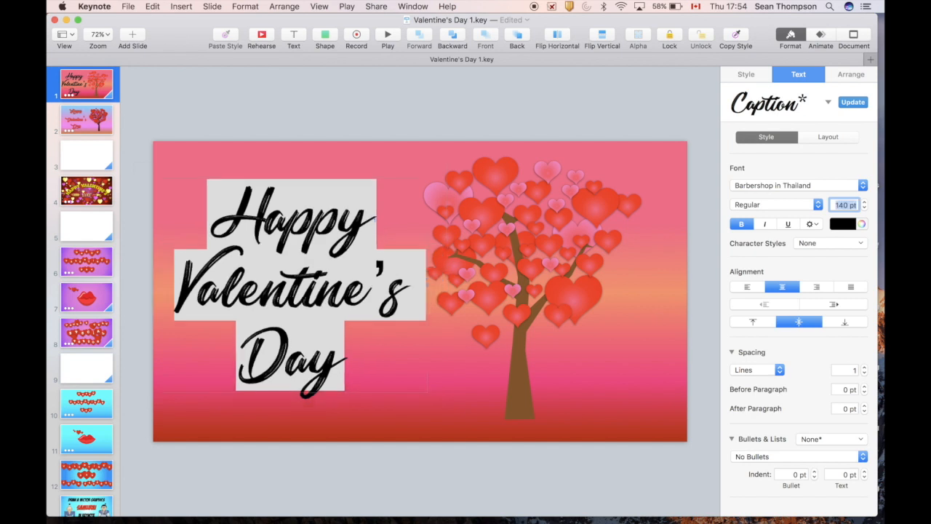
pyautogui.click(683, 274)
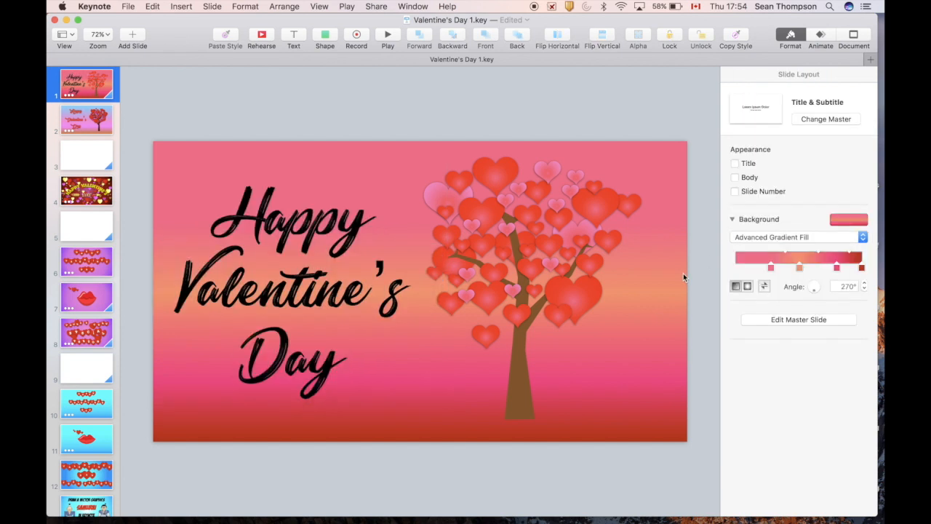
# - Nudge the whole heart tree to the right and reposition the greeting in the free space beside it
pyautogui.moveTo(291, 308); pyautogui.dragTo(247, 303)
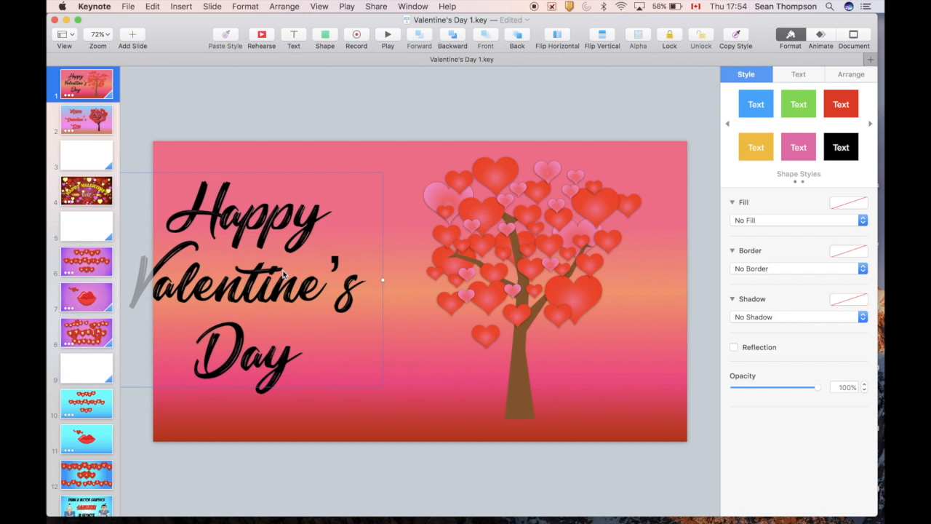
pyautogui.moveTo(413, 131); pyautogui.dragTo(653, 446)
pyautogui.hotkey('shift', 'Right')
pyautogui.hotkey('shift', 'Right')
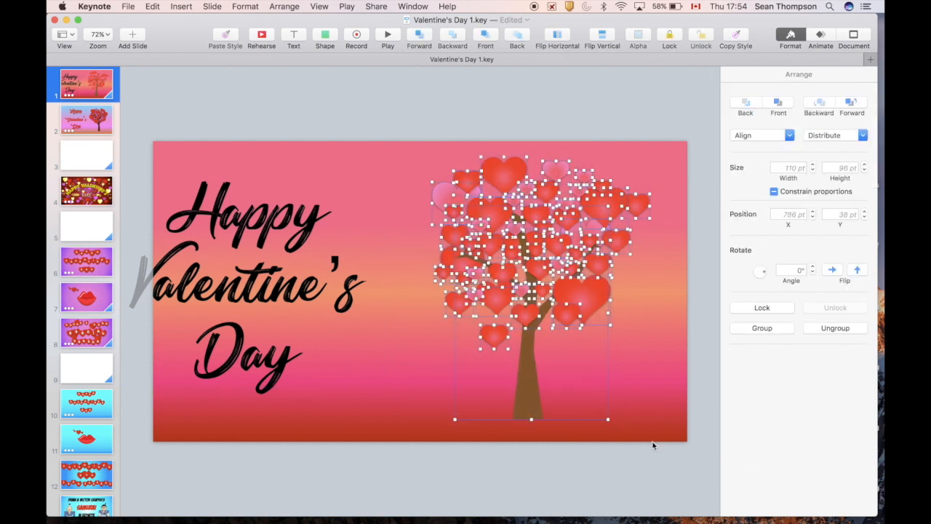
pyautogui.hotkey('shift', 'Right')
pyautogui.moveTo(309, 298); pyautogui.dragTo(368, 292)
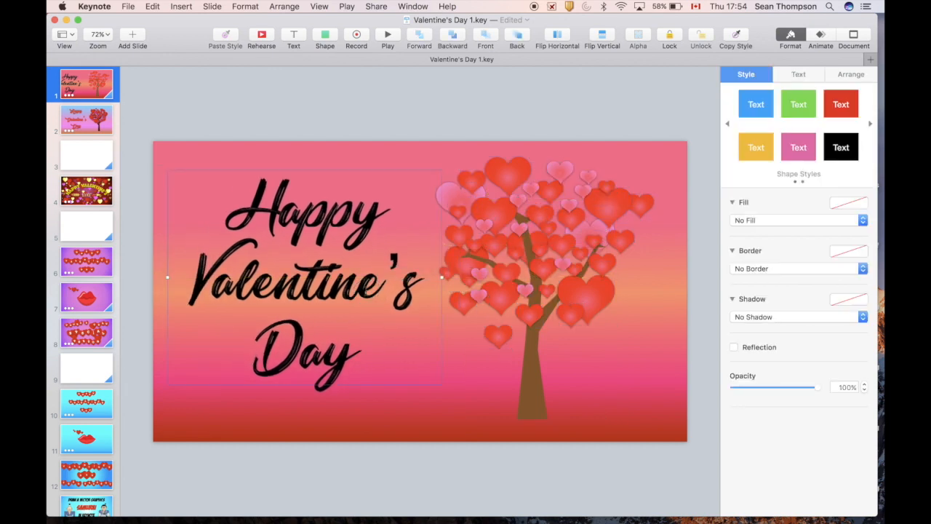
# - Color all the greeting text Lemon yellow using the color pencils
pyautogui.tripleClick(367, 292)
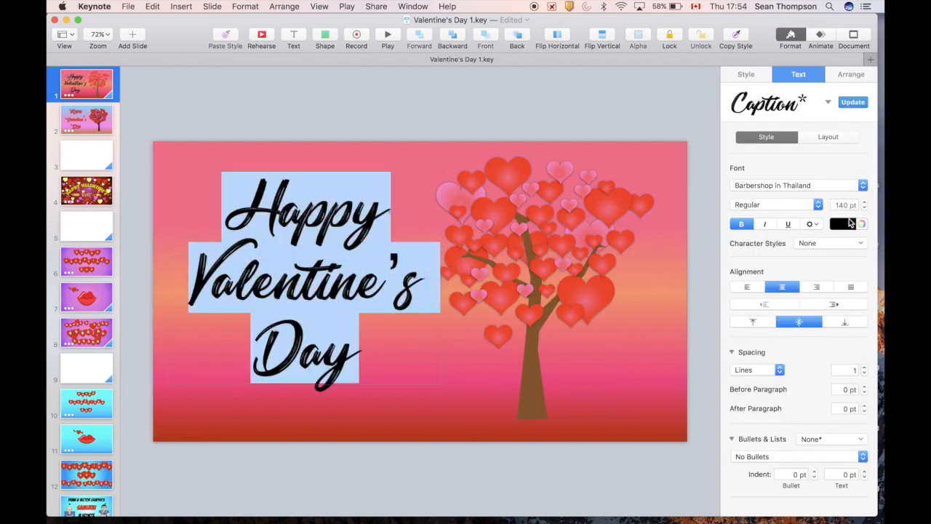
pyautogui.click(849, 223)
pyautogui.click(862, 224)
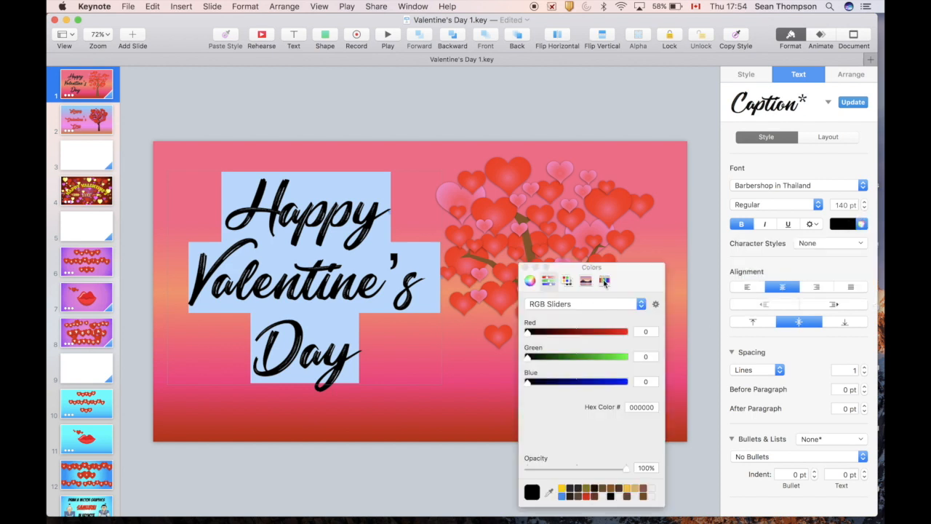
pyautogui.click(604, 282)
pyautogui.click(551, 388)
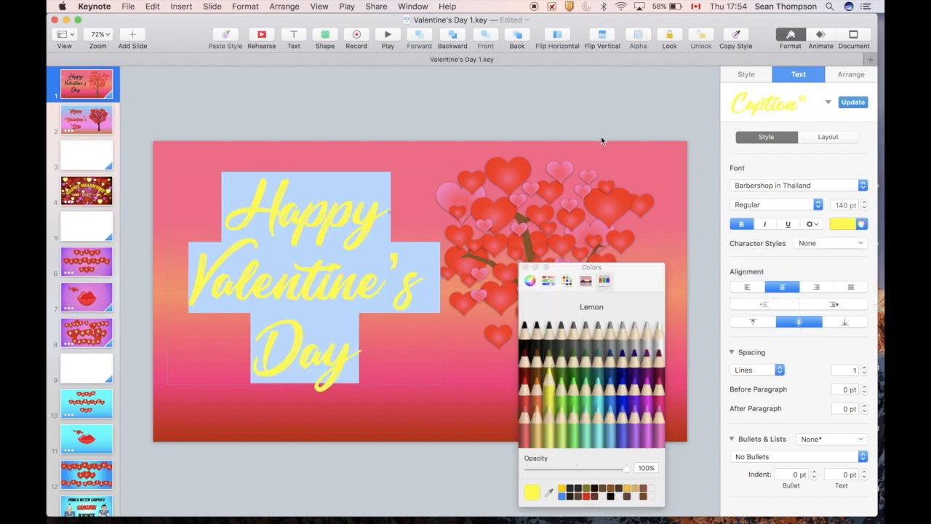
pyautogui.click(602, 120)
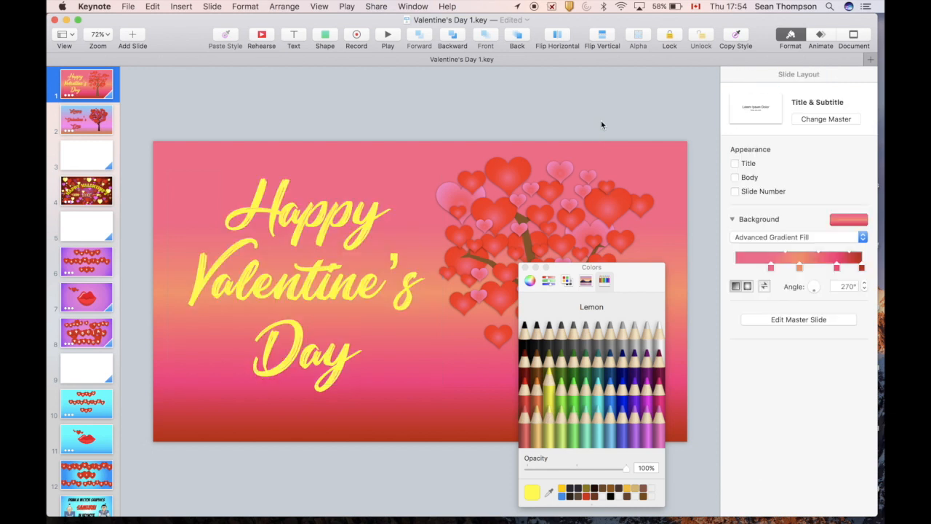
pyautogui.click(526, 267)
# - Give the greeting a drop shadow with 100% opacity and a 6 pt offset
pyautogui.click(286, 287)
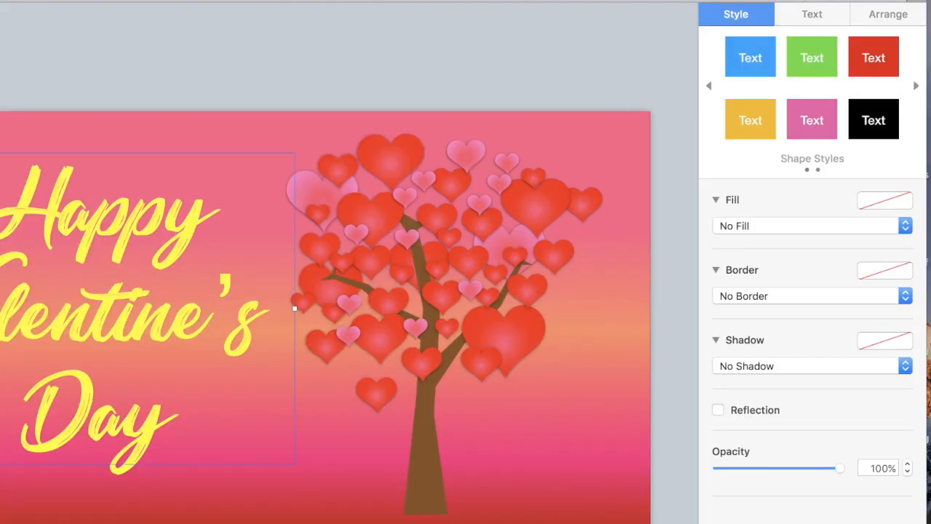
pyautogui.click(747, 366)
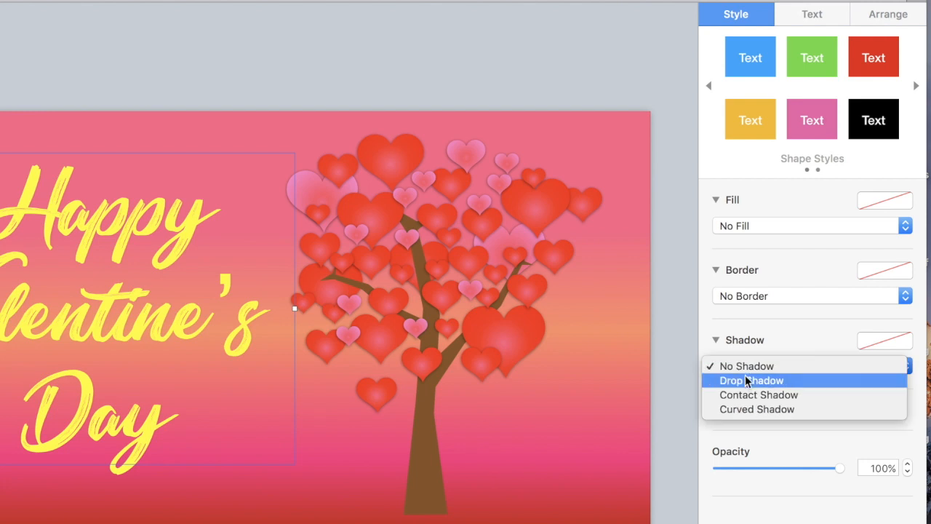
pyautogui.click(746, 379)
pyautogui.click(907, 404)
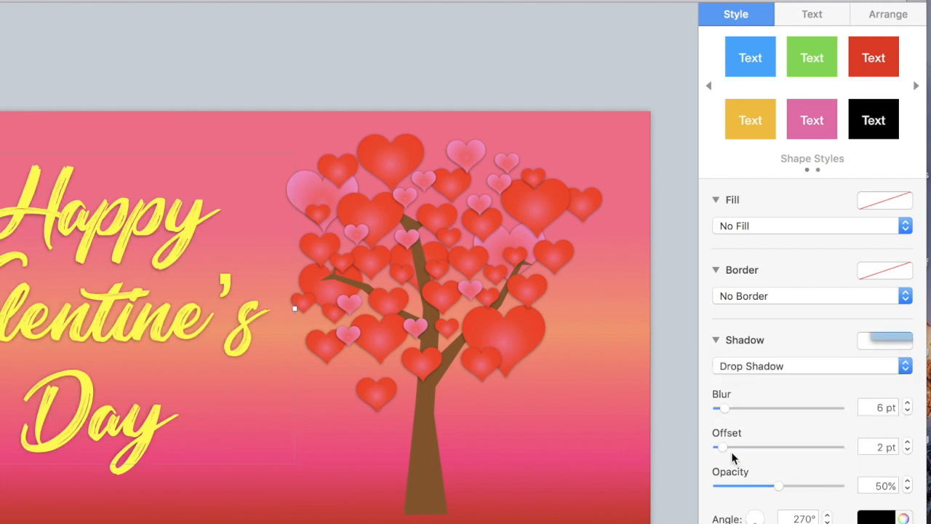
pyautogui.moveTo(776, 484); pyautogui.dragTo(856, 485)
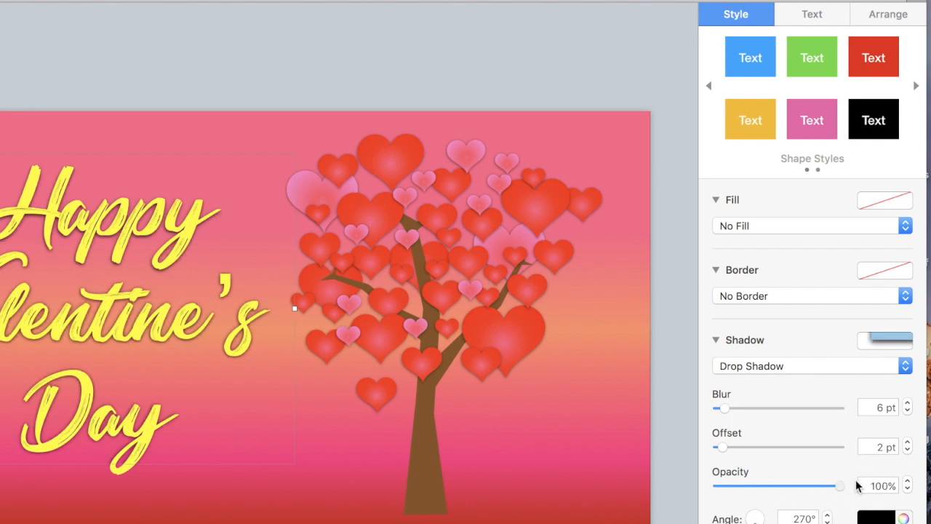
pyautogui.click(908, 443)
pyautogui.click(908, 443)
pyautogui.click(908, 442)
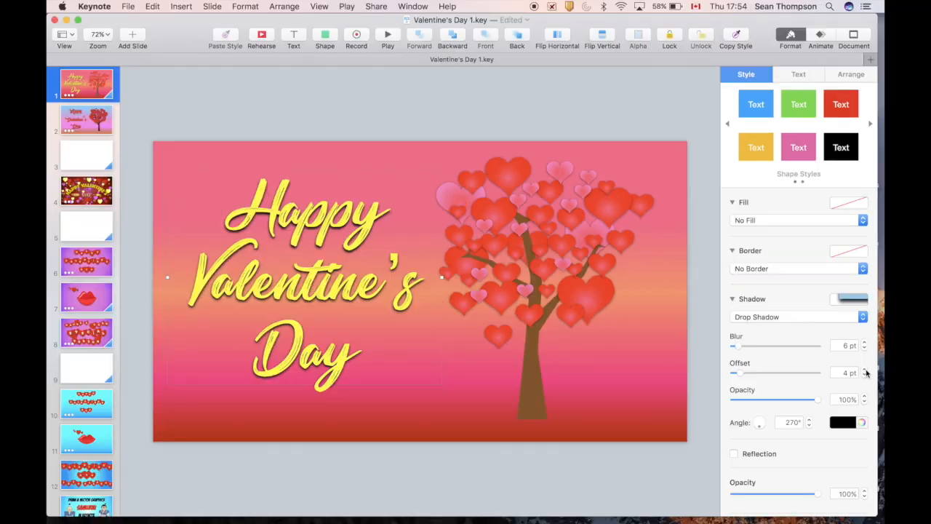
pyautogui.click(864, 370)
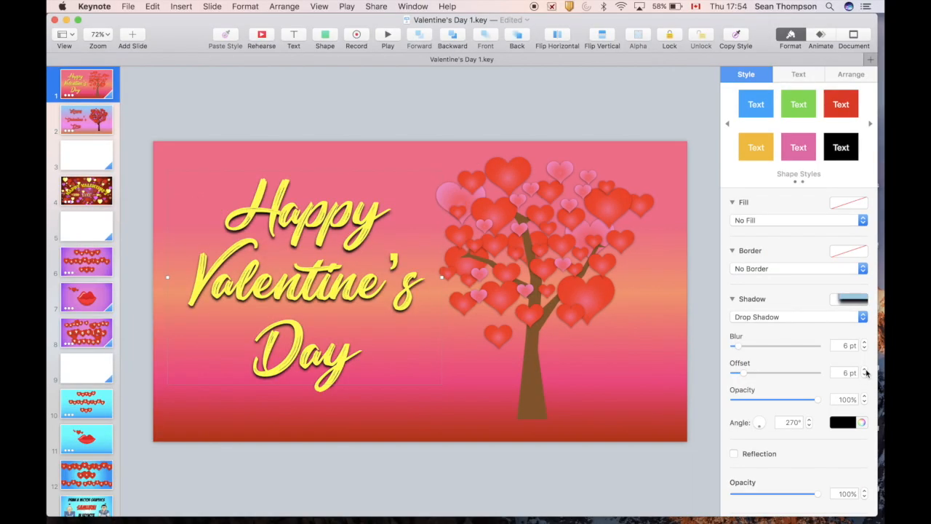
# - Add a peach FFA986 stop at the start of the slide's background gradient and shift the adjacent pink and orange stops toward the red end
pyautogui.click(713, 311)
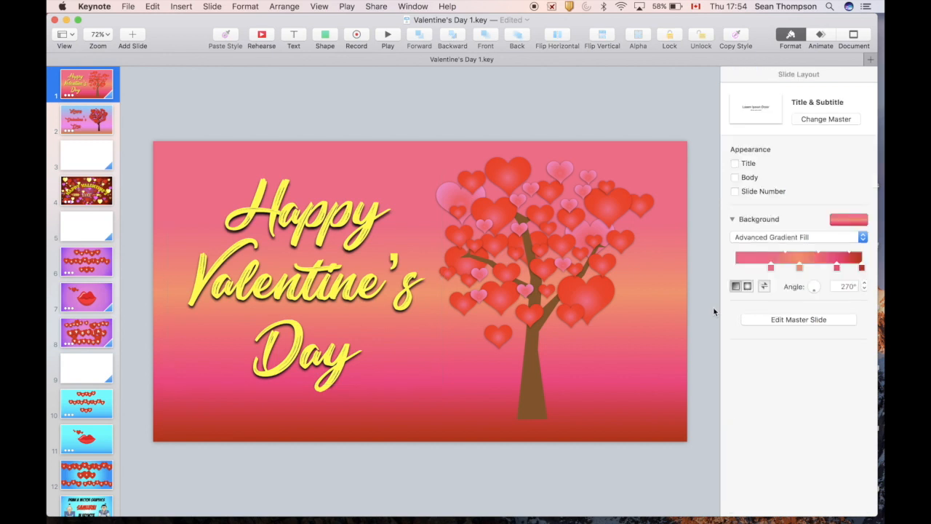
pyautogui.doubleClick(738, 267)
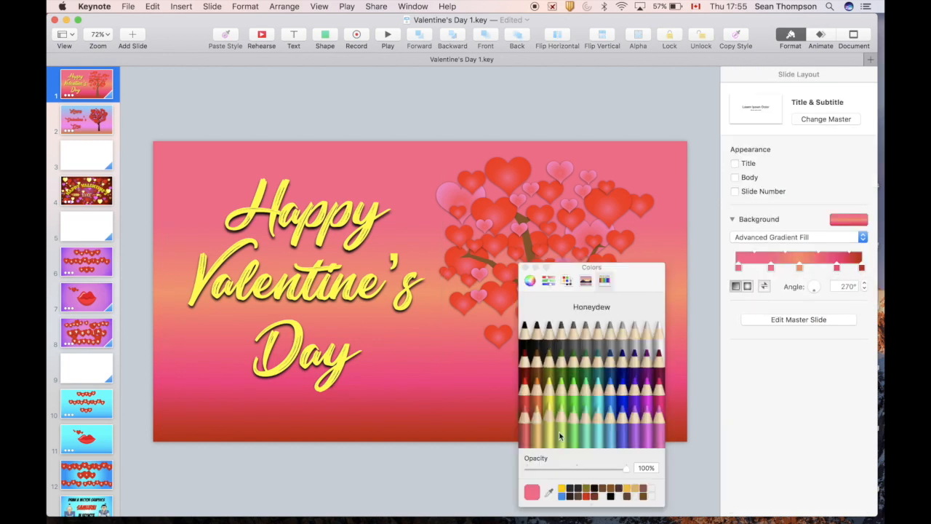
pyautogui.click(548, 283)
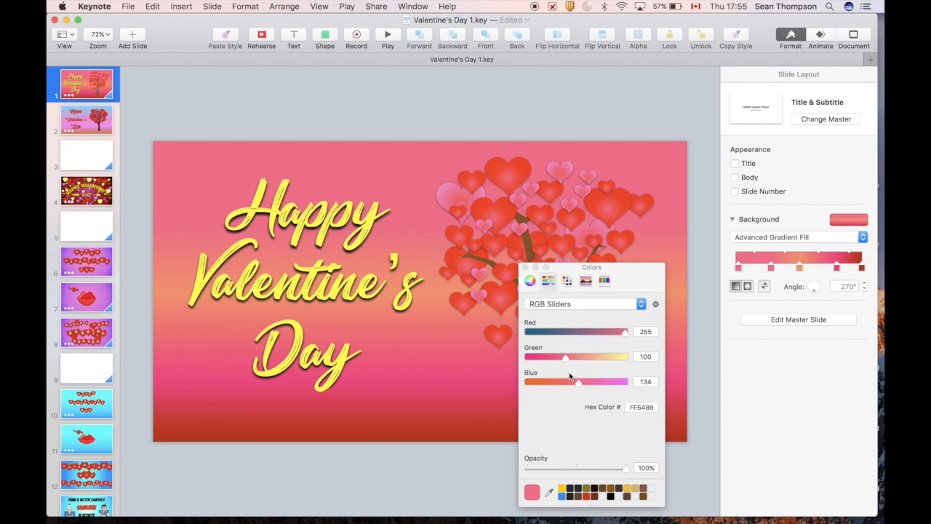
pyautogui.moveTo(565, 357); pyautogui.dragTo(592, 357)
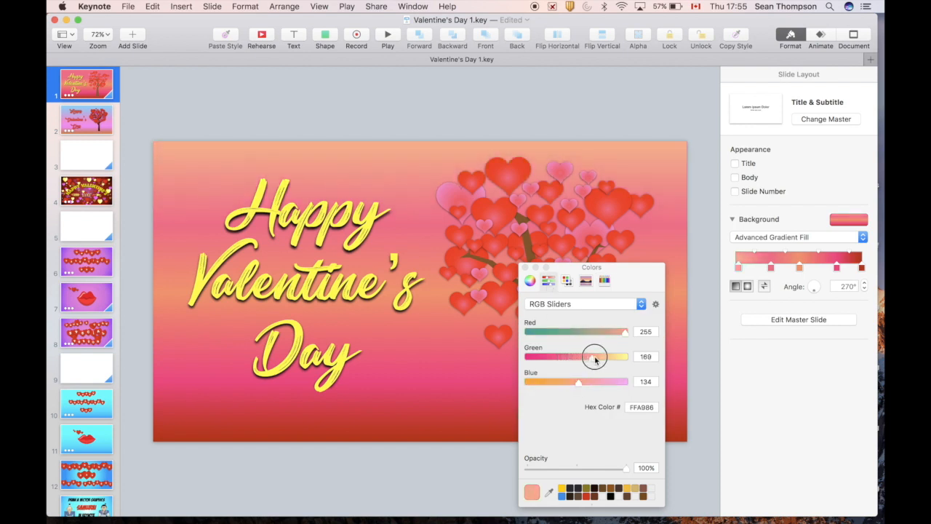
pyautogui.moveTo(799, 268)
pyautogui.mouseDown()
pyautogui.moveTo(812, 269)
pyautogui.moveTo(784, 267)
pyautogui.mouseUp()
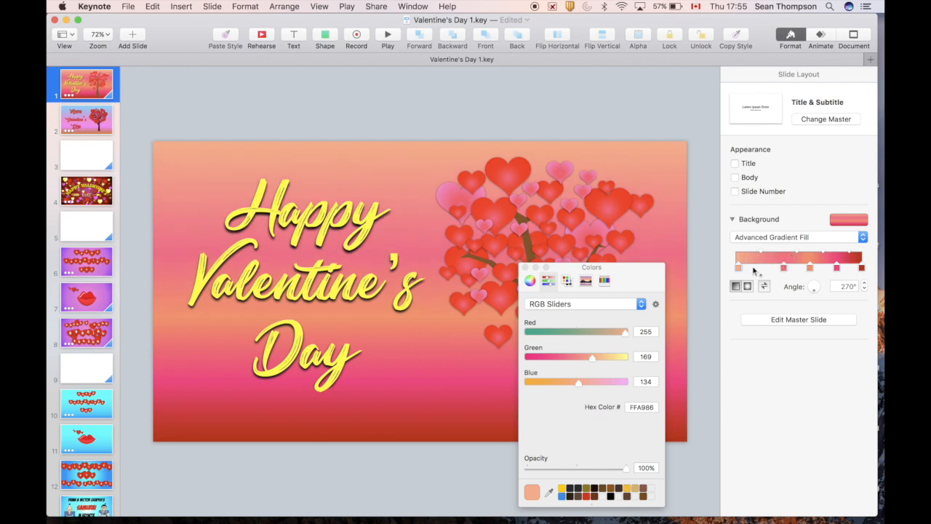
pyautogui.click(526, 267)
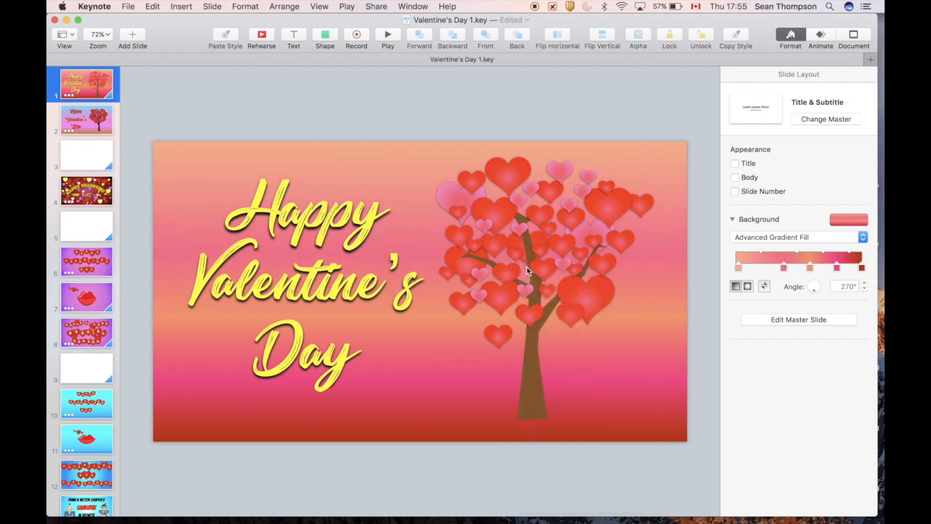
# - Add a Sparkle build-in effect to the greeting text
pyautogui.click(338, 214)
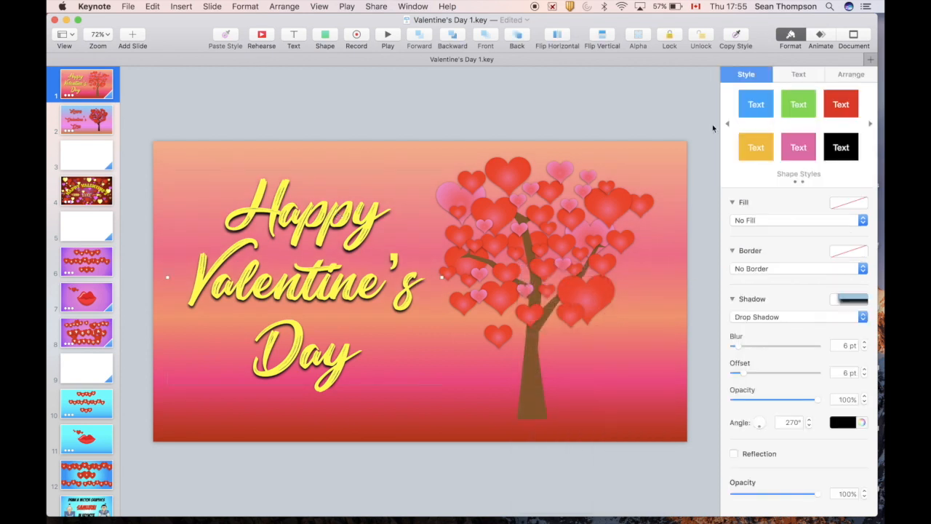
pyautogui.click(819, 40)
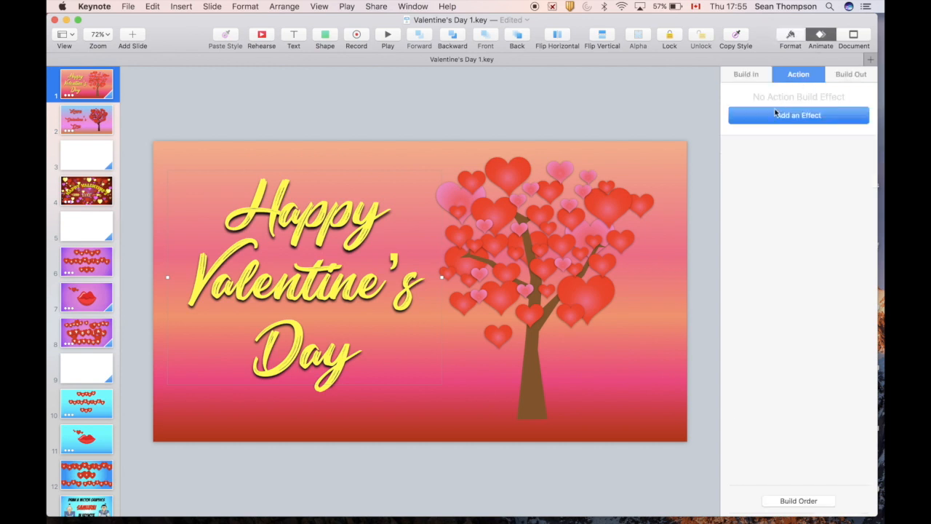
pyautogui.click(749, 75)
pyautogui.click(758, 116)
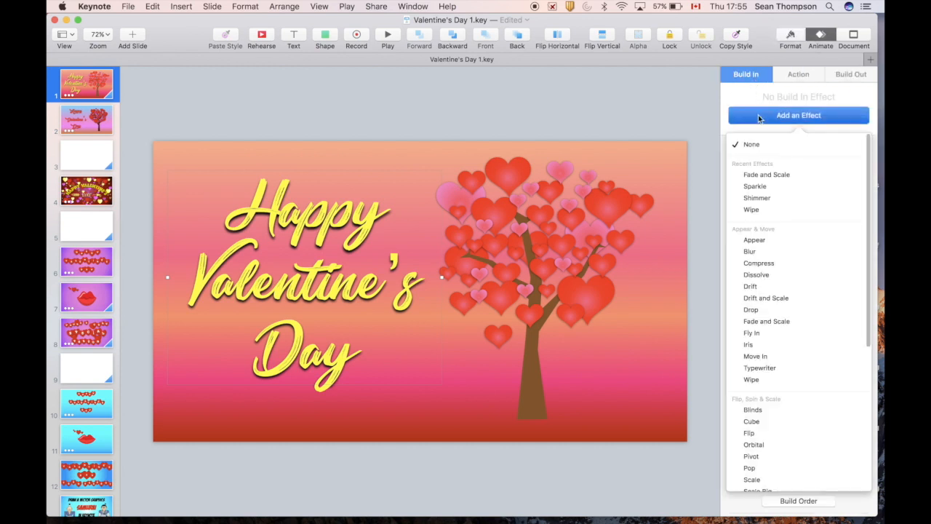
pyautogui.click(765, 190)
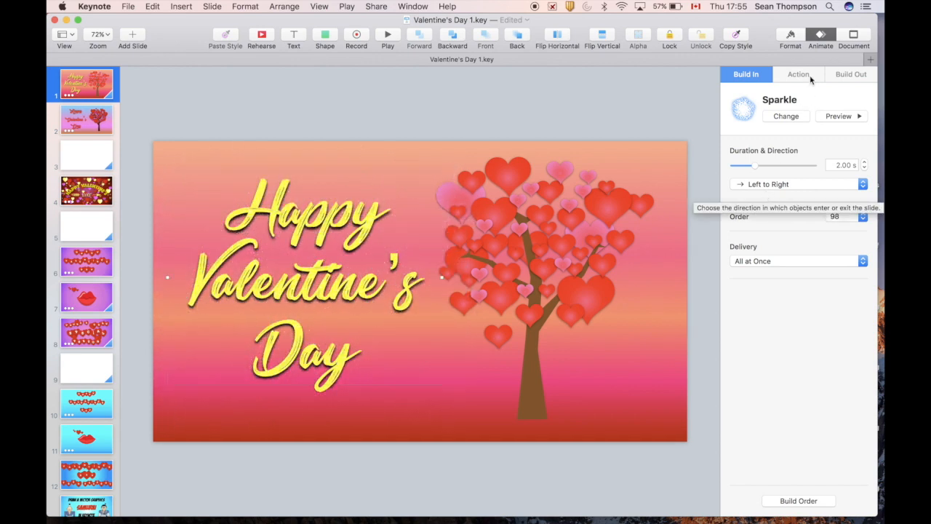
# - Move the greeting's Sparkle build to position 39 in the build order, among the hearts' Fade and Scale builds
pyautogui.click(819, 504)
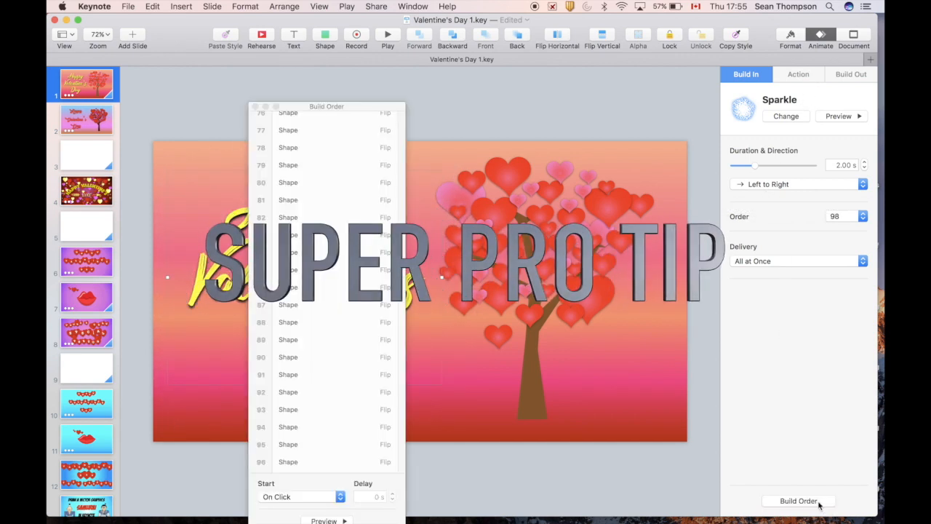
pyautogui.scroll(-3, 324, 391)
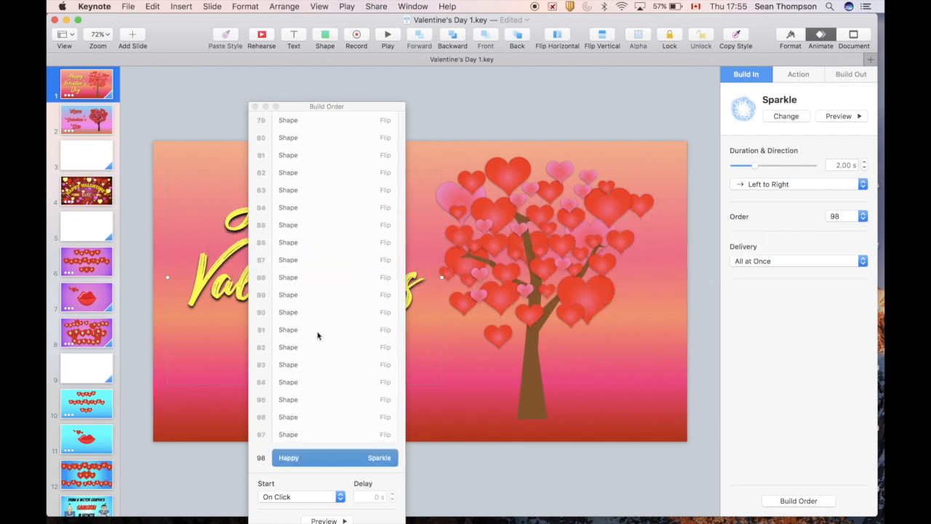
pyautogui.scroll(3, 317, 334)
pyautogui.scroll(10, 317, 334)
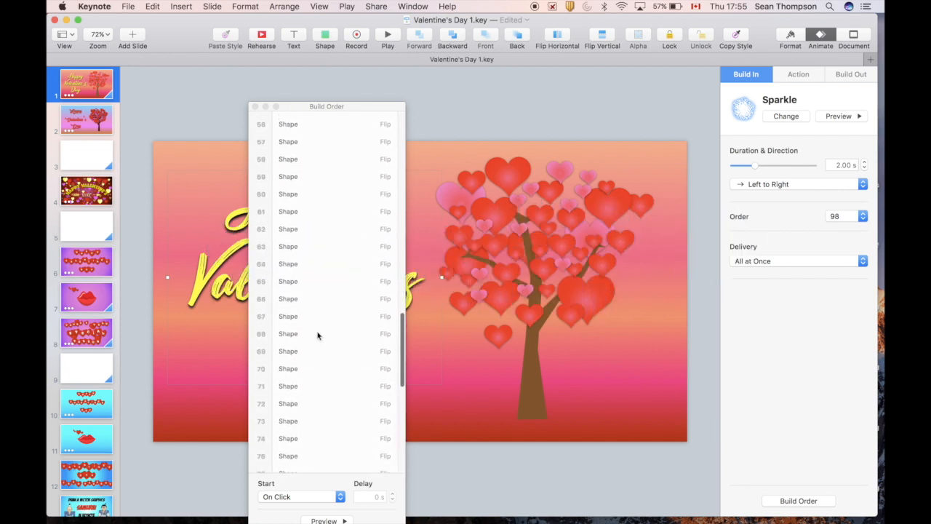
pyautogui.scroll(4, 317, 333)
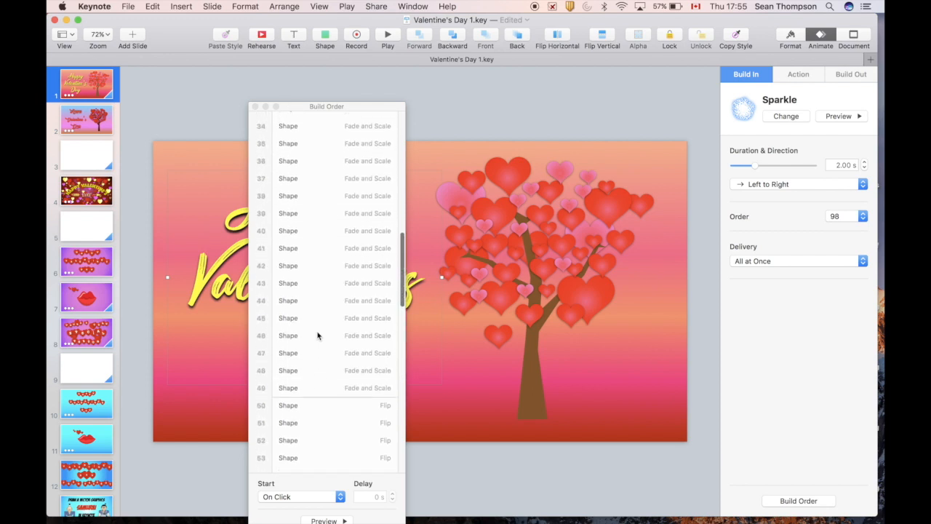
pyautogui.click(352, 248)
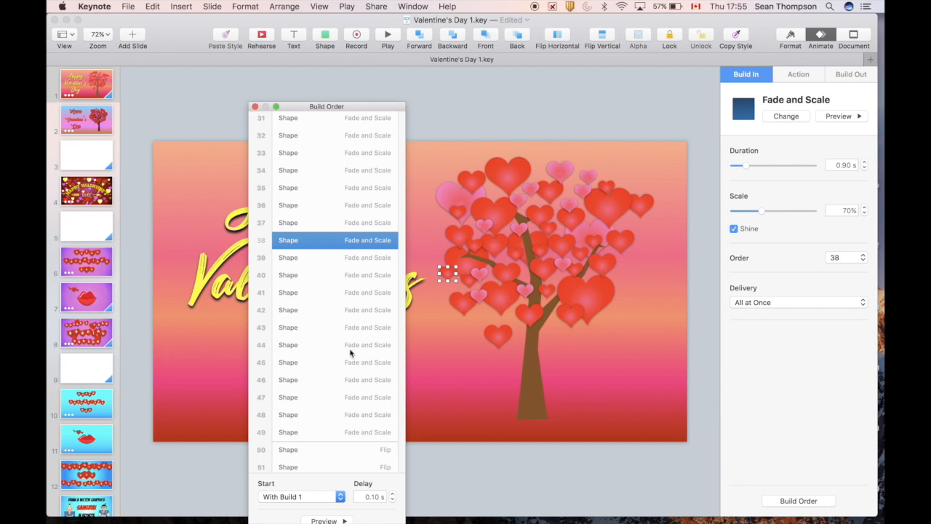
pyautogui.scroll(-15, 349, 352)
pyautogui.click(326, 456)
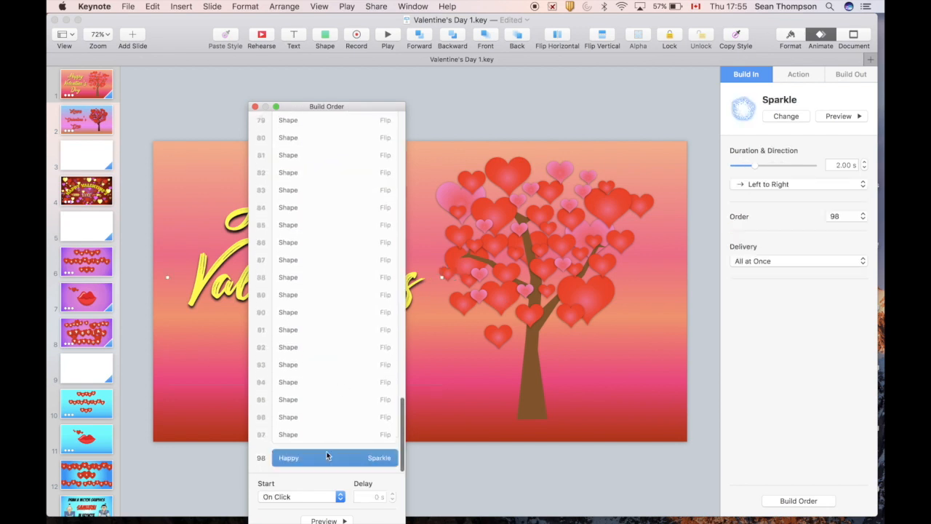
pyautogui.click(863, 223)
pyautogui.scroll(-5, 837, 386)
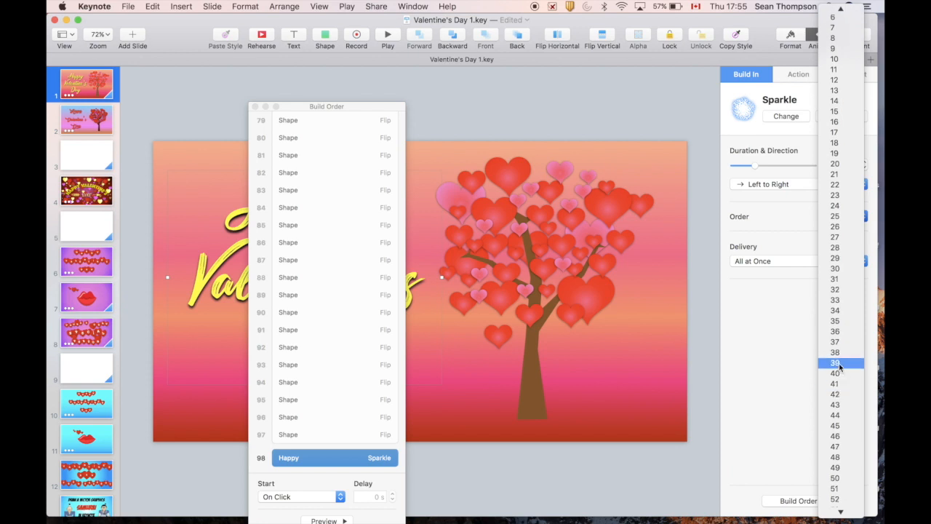
pyautogui.click(839, 362)
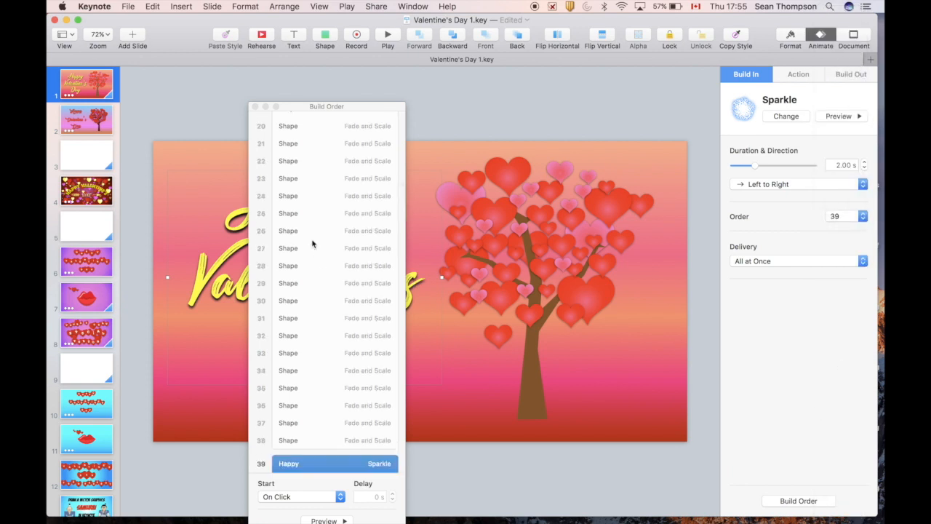
# - Set the greeting's Sparkle build to start With Build 1 and play the slide to check the animation
pyautogui.scroll(10, 313, 244)
pyautogui.scroll(-15, 313, 245)
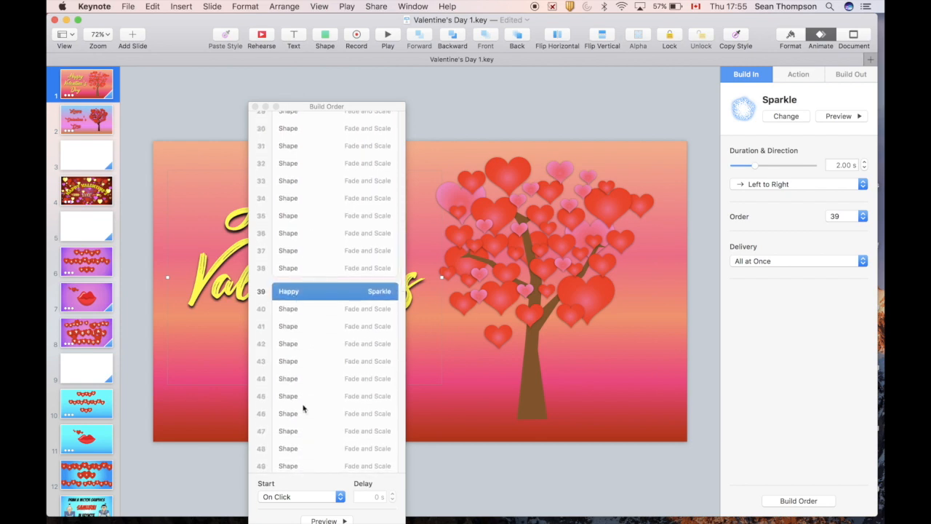
pyautogui.click(294, 497)
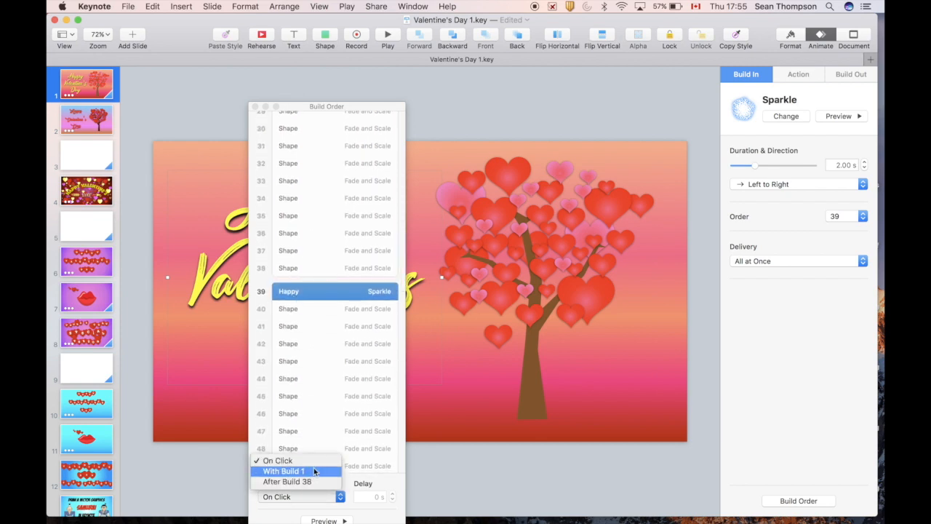
pyautogui.click(314, 468)
pyautogui.click(387, 38)
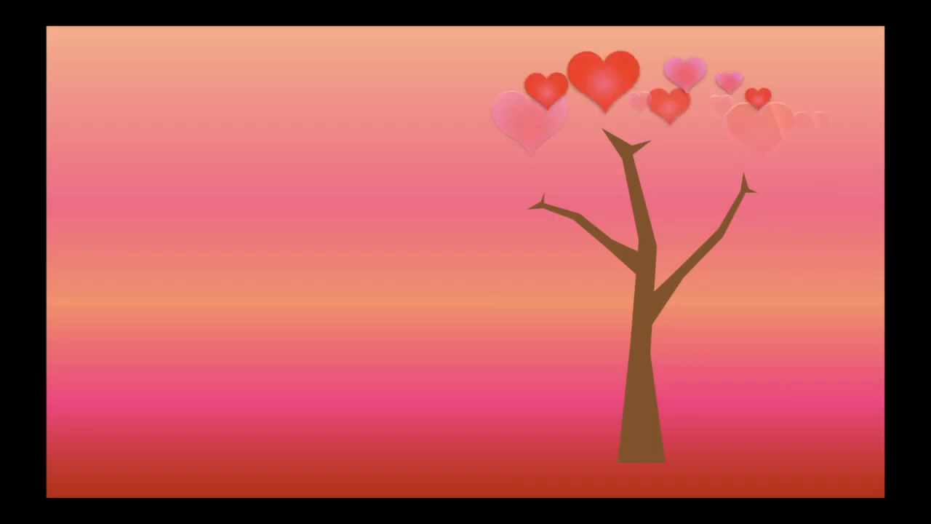